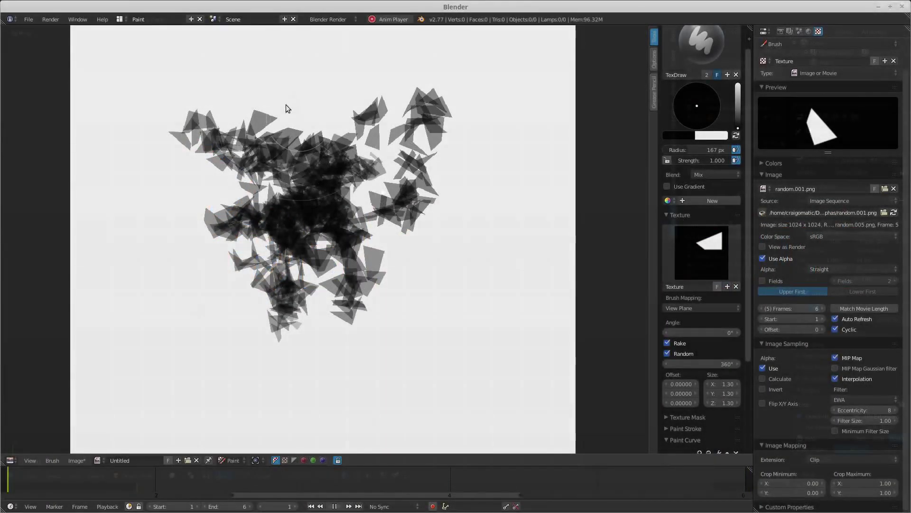
- Paint test strokes over the white canvas with the textured TexDraw brush
{"action": "mouse_move", "coordinate": [287, 108]}
{"action": "left_mouse_down"}
{"action": "mouse_move", "coordinate": [363, 157]}
{"action": "mouse_move", "coordinate": [387, 129]}
{"action": "mouse_move", "coordinate": [358, 94]}
{"action": "mouse_move", "coordinate": [371, 77]}
{"action": "mouse_move", "coordinate": [422, 121]}
{"action": "mouse_move", "coordinate": [437, 154]}
{"action": "mouse_move", "coordinate": [386, 203]}
{"action": "mouse_move", "coordinate": [385, 227]}
{"action": "left_mouse_up"}
{"action": "mouse_move", "coordinate": [384, 227]}
{"action": "left_mouse_down"}
{"action": "mouse_move", "coordinate": [344, 300]}
{"action": "mouse_move", "coordinate": [318, 418]}
{"action": "mouse_move", "coordinate": [296, 289]}
{"action": "mouse_move", "coordinate": [311, 253]}
{"action": "mouse_move", "coordinate": [361, 247]}
{"action": "mouse_move", "coordinate": [332, 214]}
{"action": "mouse_move", "coordinate": [341, 200]}
{"action": "mouse_move", "coordinate": [247, 126]}
{"action": "mouse_move", "coordinate": [143, 69]}
{"action": "mouse_move", "coordinate": [213, 105]}
{"action": "mouse_move", "coordinate": [323, 109]}
{"action": "mouse_move", "coordinate": [356, 156]}
{"action": "mouse_move", "coordinate": [375, 119]}
{"action": "left_mouse_up"}
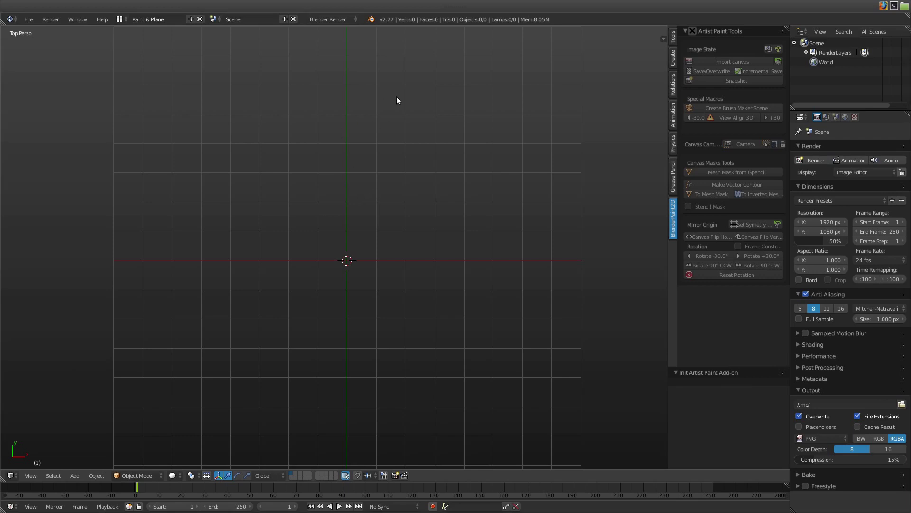
- Enable Artist Paint Tools and create a Brush Maker scene
{"action": "left_click", "coordinate": [694, 30]}
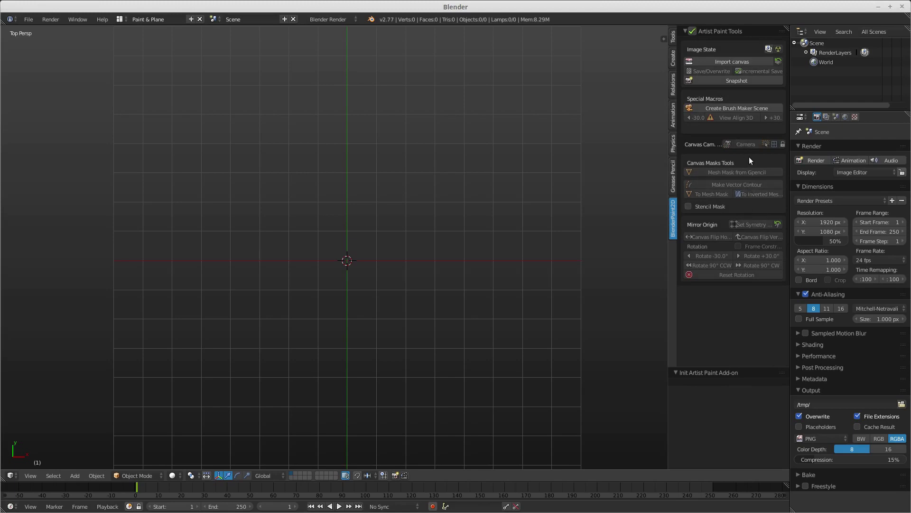
{"action": "left_click", "coordinate": [733, 107]}
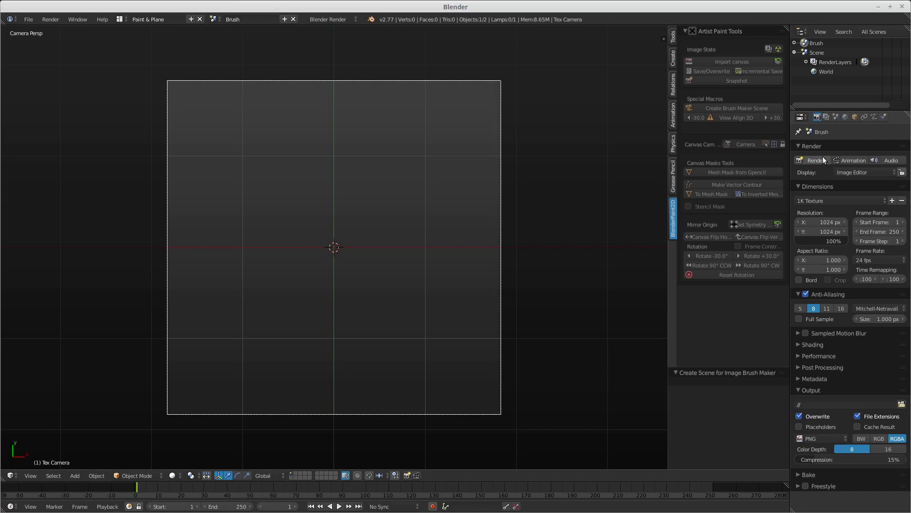
- Set the render shading alpha of the Brush scene to Transparent
{"action": "left_click", "coordinate": [798, 345]}
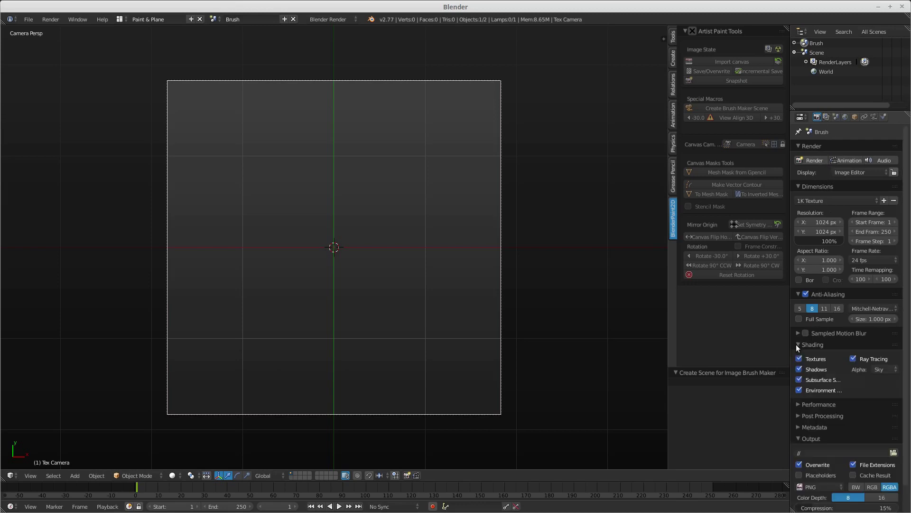
{"action": "left_click", "coordinate": [882, 365]}
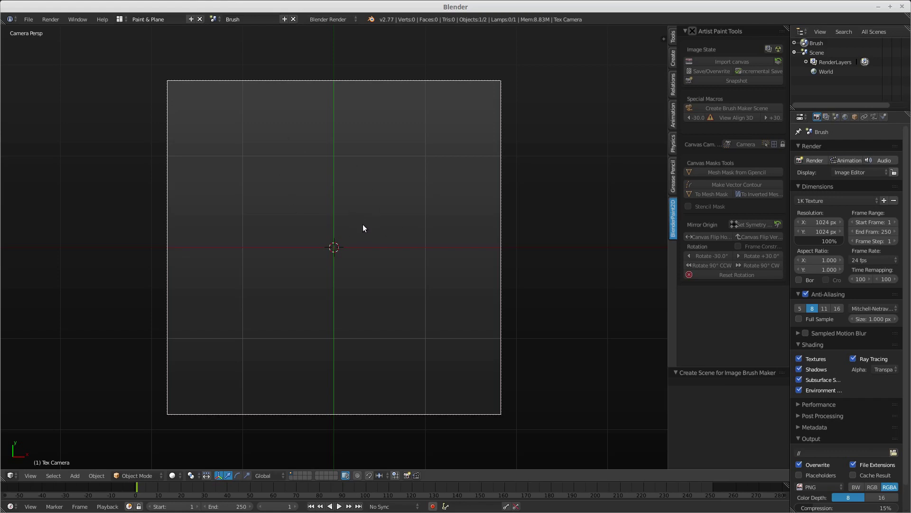
- Add a mesh plane at the centre of the camera frame
{"action": "key", "text": "shift+a"}
{"action": "mouse_move", "coordinate": [363, 232]}
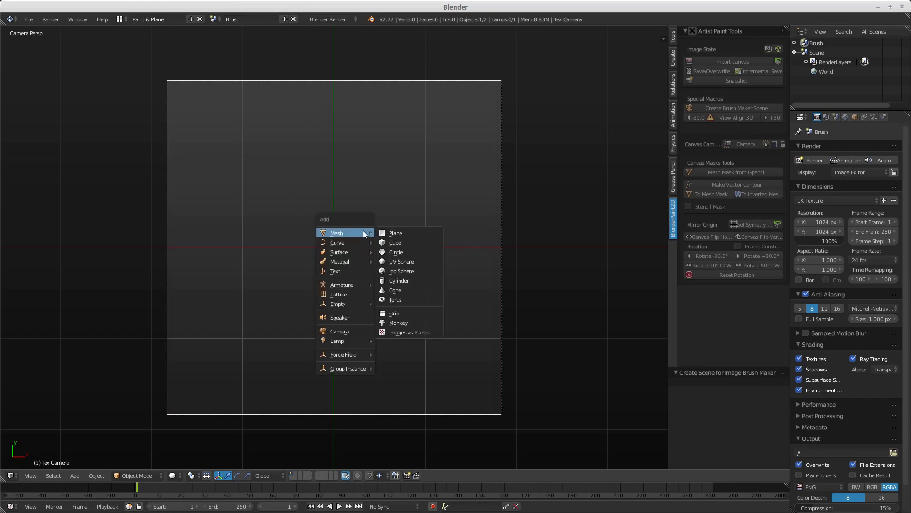
{"action": "left_click", "coordinate": [400, 233]}
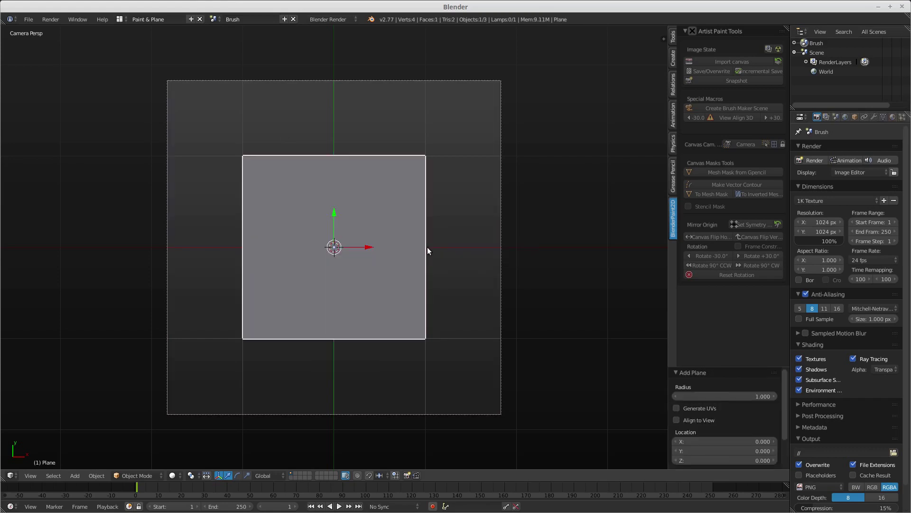
- In Edit Mode, scale the plane to about 0.58 and move it about 0.80 in X and 0.82 in Y
{"action": "key", "text": "Tab"}
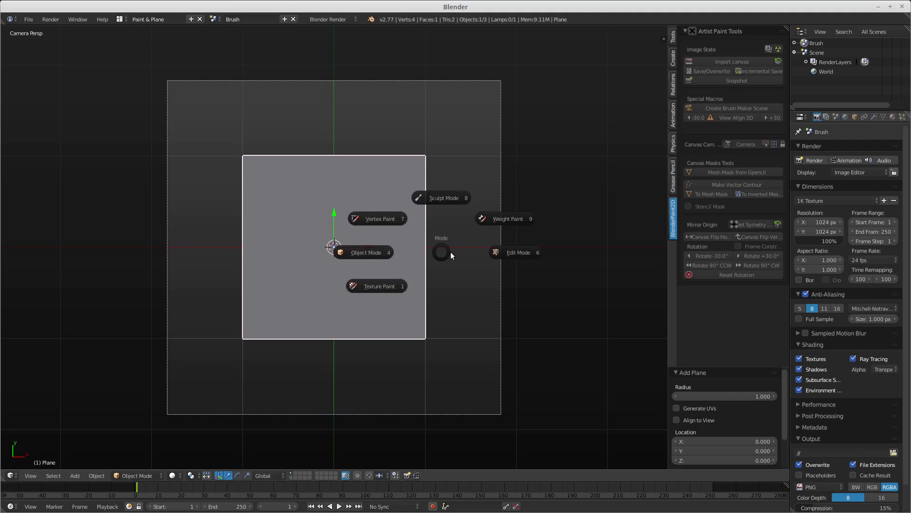
{"action": "left_click", "coordinate": [506, 253]}
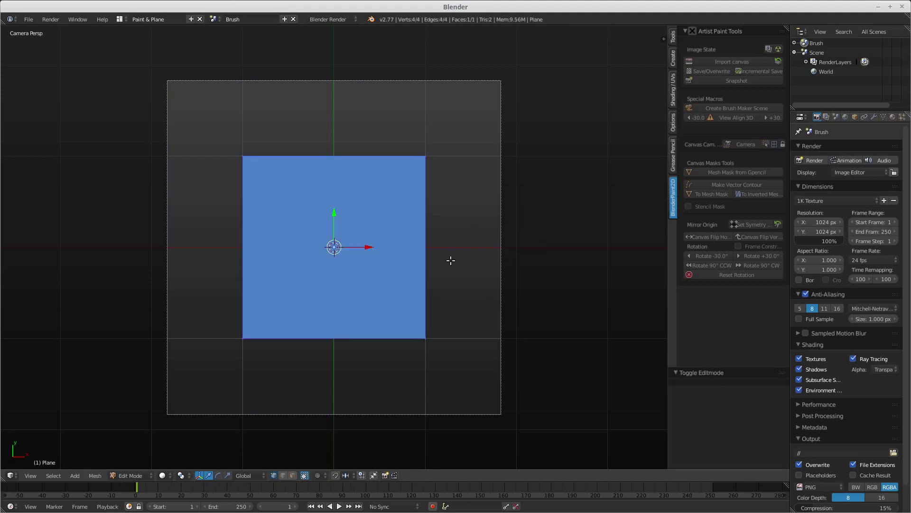
{"action": "key", "text": "s"}
{"action": "left_click", "coordinate": [398, 274]}
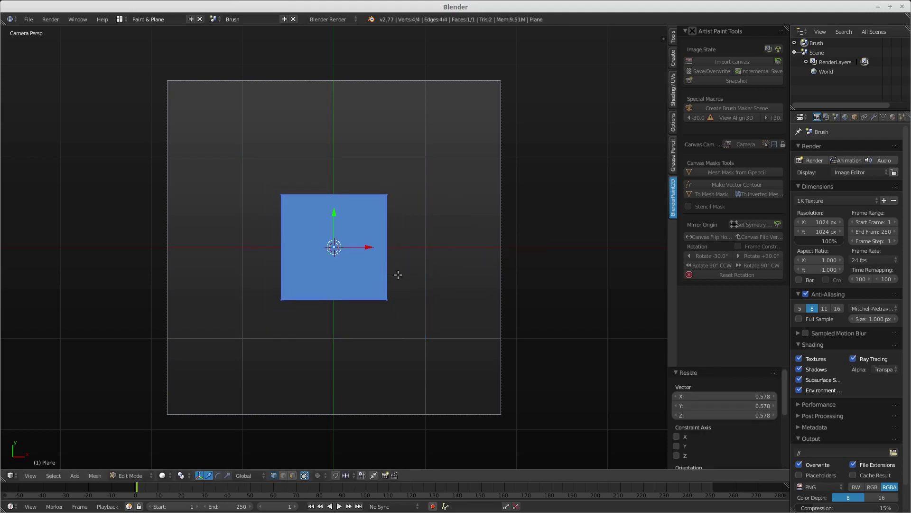
{"action": "key", "text": "g"}
{"action": "left_click", "coordinate": [469, 200]}
- Move the plane's upper-left vertex about -0.57 in X and -0.72 in Y, and return to Object Mode
{"action": "right_click", "coordinate": [354, 119]}
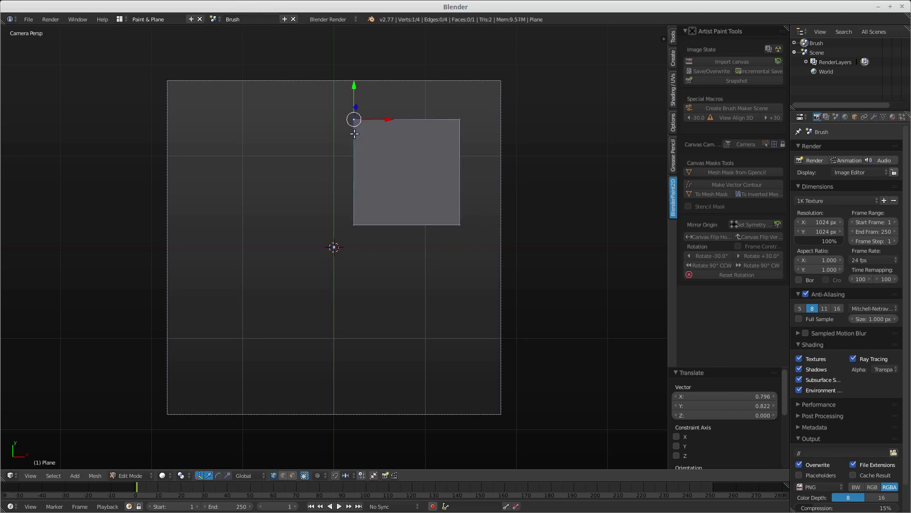
{"action": "key", "text": "g"}
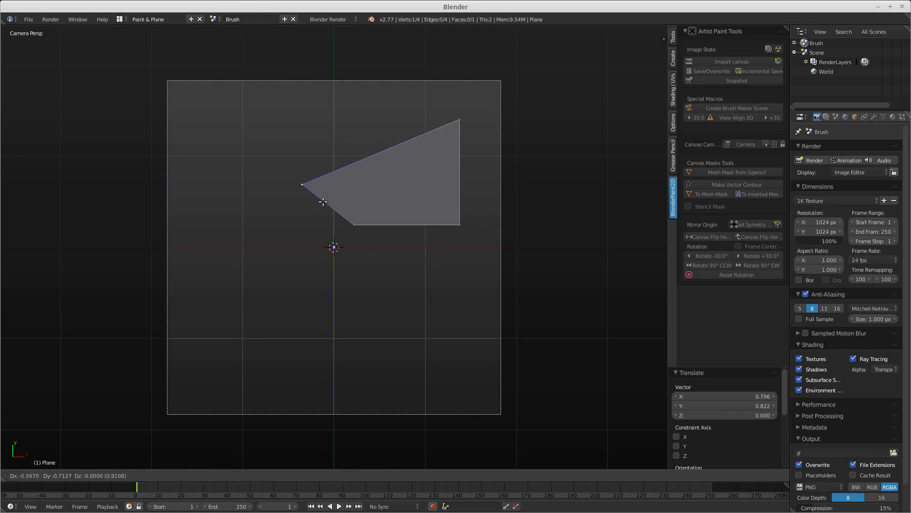
{"action": "left_click", "coordinate": [324, 202]}
{"action": "key", "text": "Tab"}
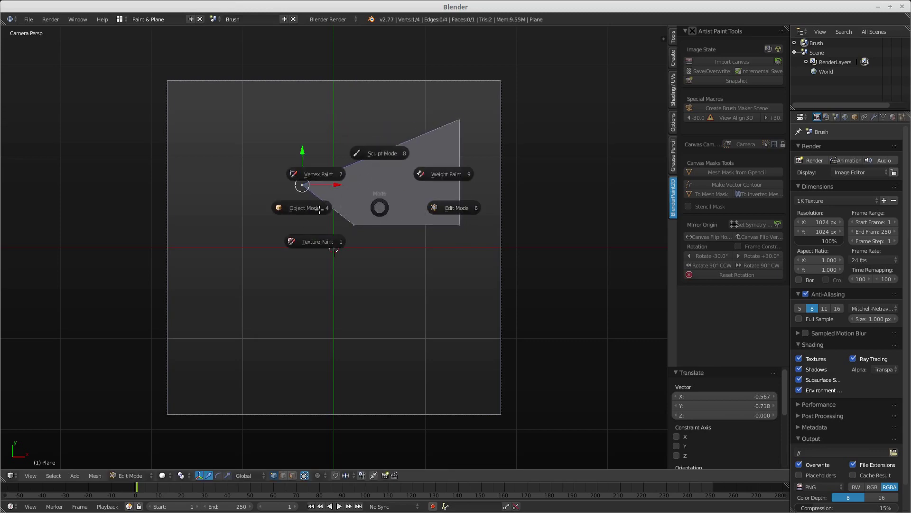
{"action": "left_click", "coordinate": [304, 208]}
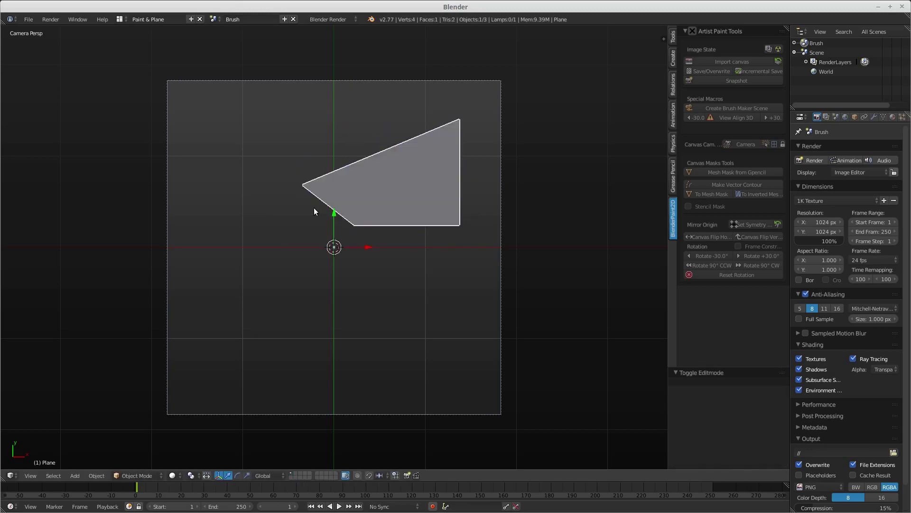
- Give the plane a new material with pure white diffuse colour and Shadeless shading
{"action": "left_click", "coordinate": [892, 117]}
{"action": "left_click", "coordinate": [836, 184]}
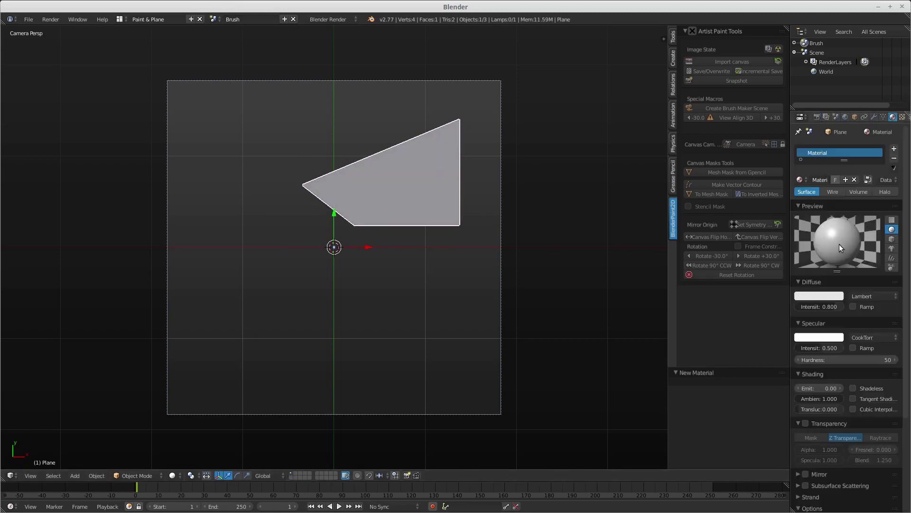
{"action": "left_click", "coordinate": [839, 296]}
{"action": "left_click", "coordinate": [835, 175]}
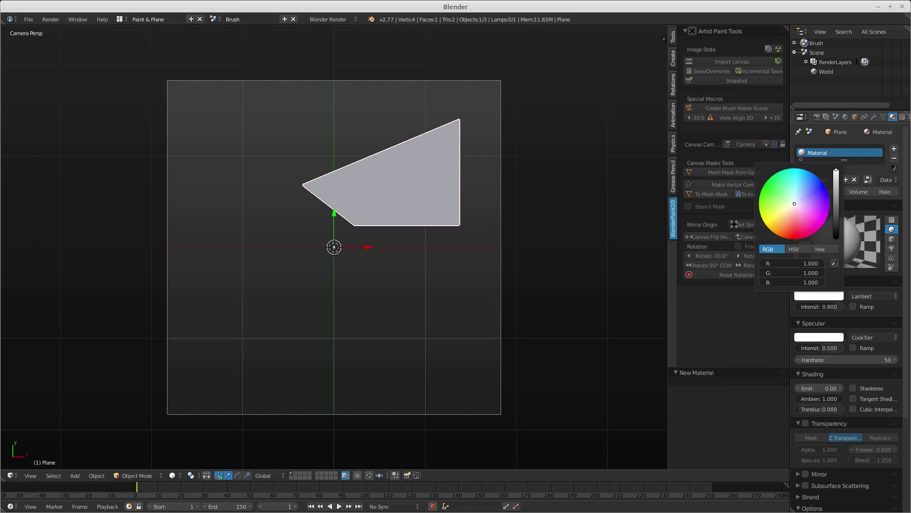
{"action": "left_click", "coordinate": [856, 386]}
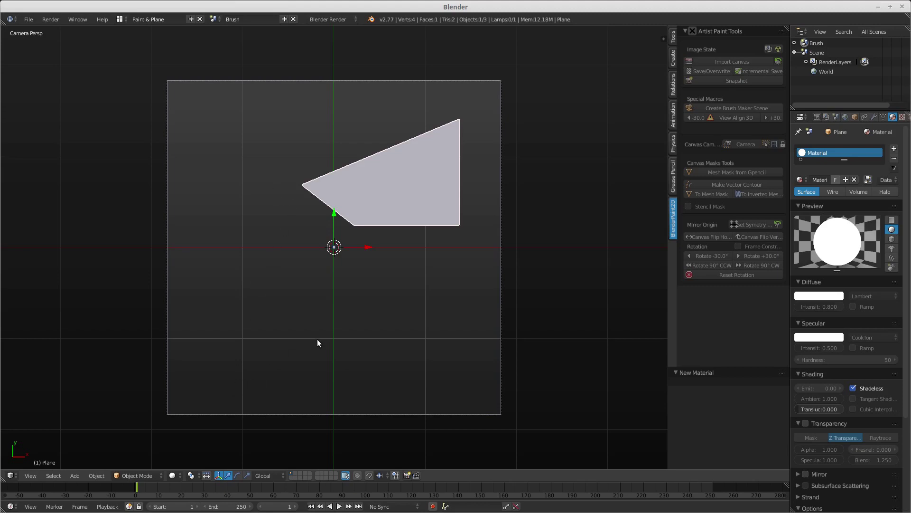
- Render the current frame and start saving the result as an image
{"action": "key", "text": "F12"}
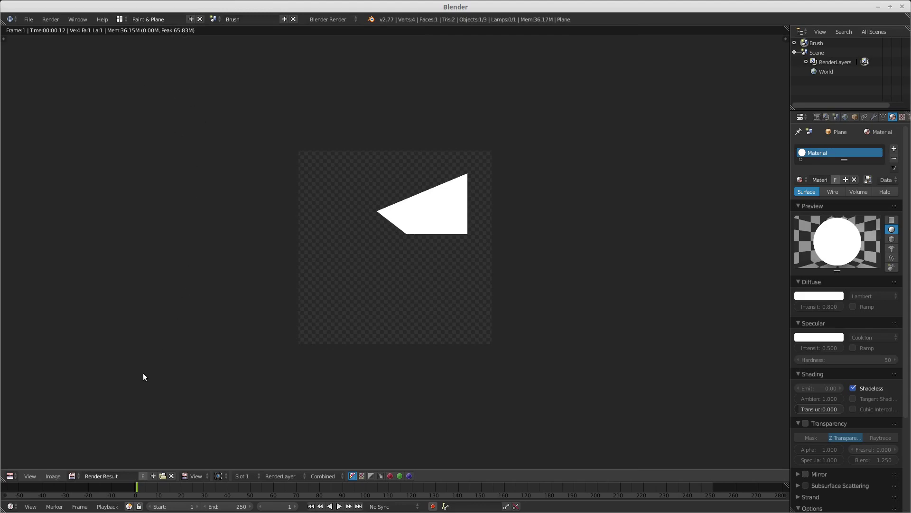
{"action": "left_click", "coordinate": [52, 476]}
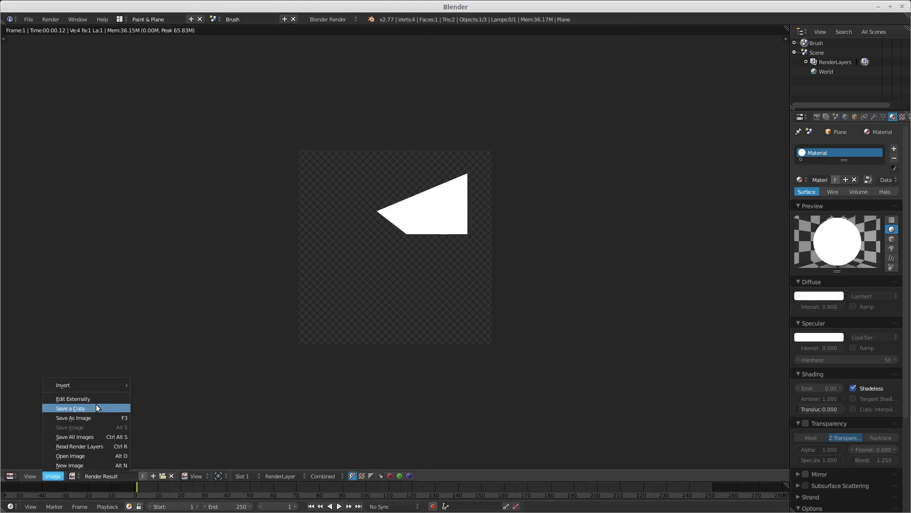
{"action": "left_click", "coordinate": [89, 417]}
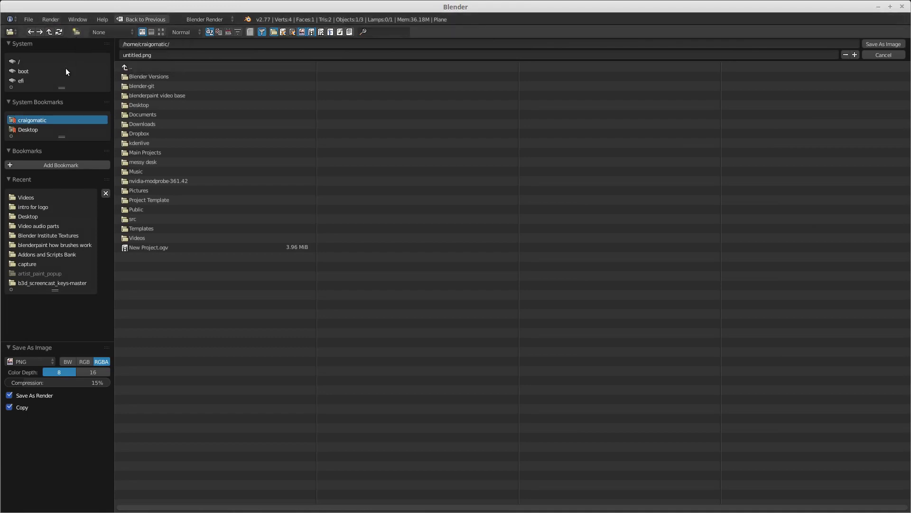
- Create a folder named "new alphas" on the Desktop
{"action": "left_click", "coordinate": [33, 130]}
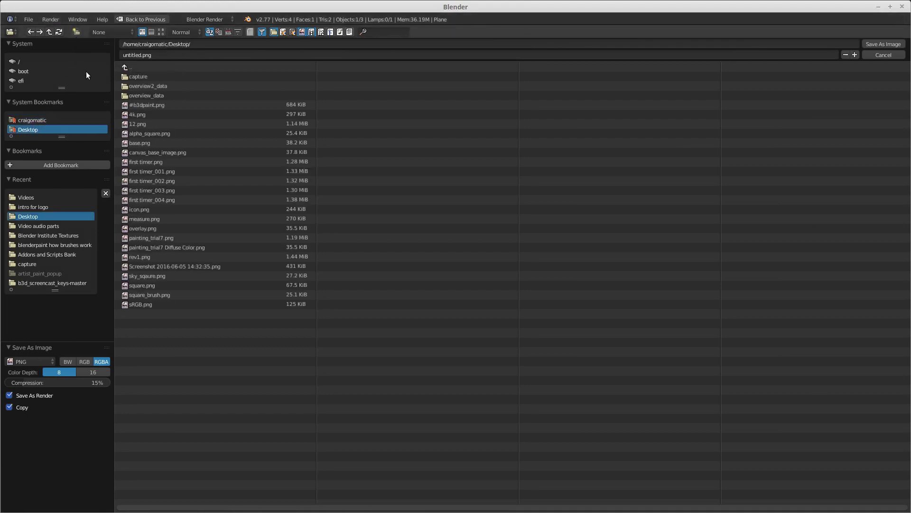
{"action": "left_click", "coordinate": [78, 31]}
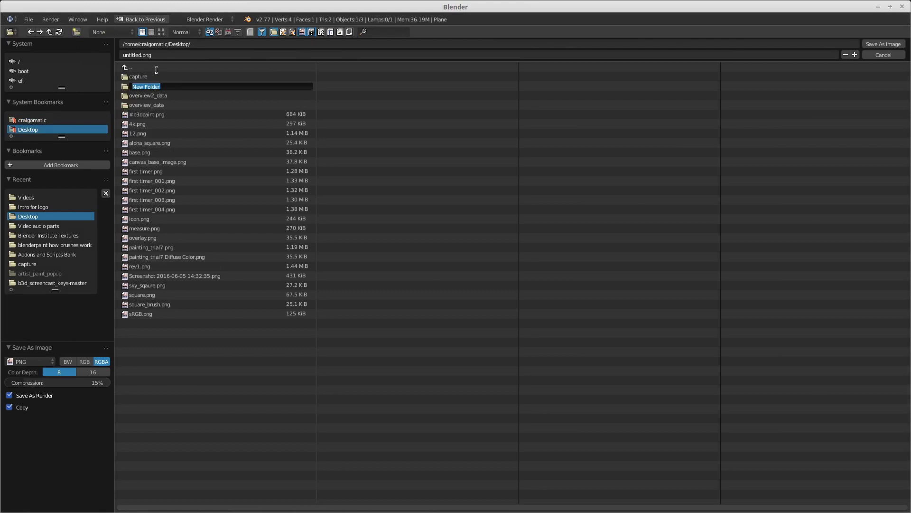
{"action": "type", "text": "new alphas"}
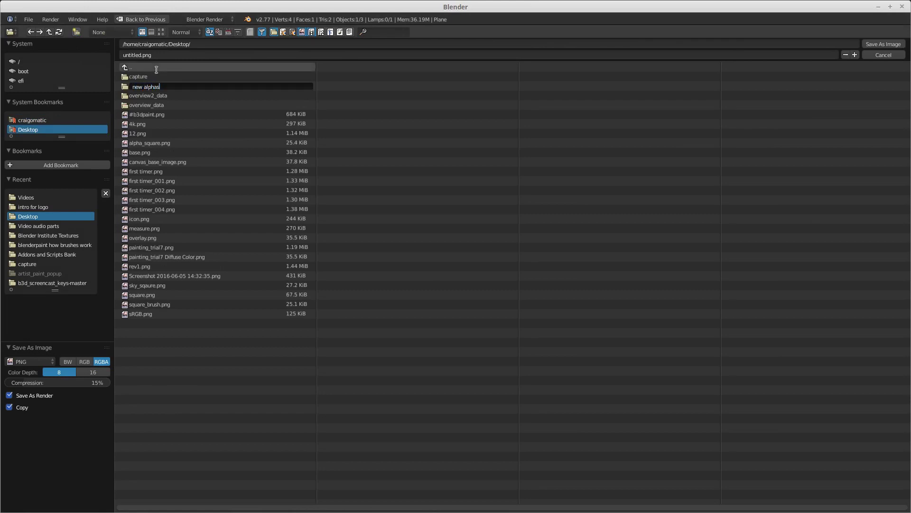
{"action": "key", "text": "Return"}
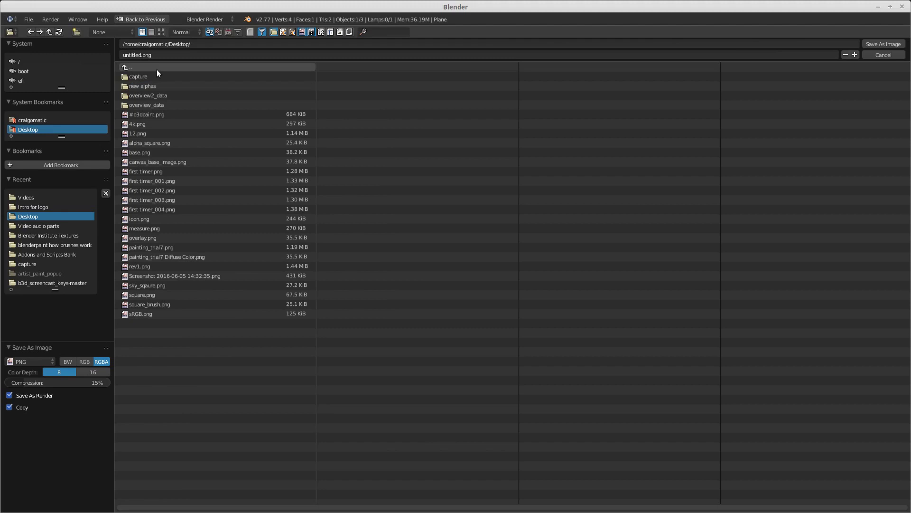
- Save the render as random.001.png in the "new alphas" folder
{"action": "left_click", "coordinate": [147, 87]}
{"action": "left_click", "coordinate": [153, 56]}
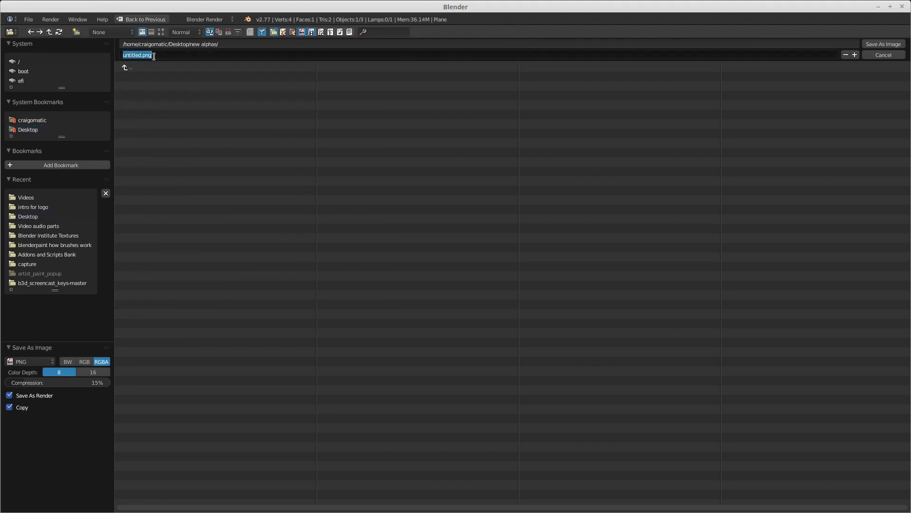
{"action": "type", "text": "random.001.png"}
{"action": "key", "text": "Return"}
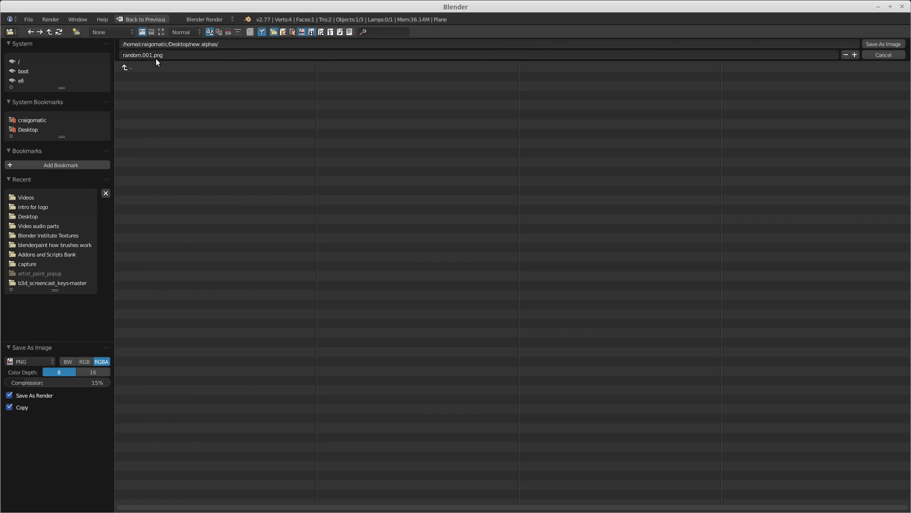
{"action": "left_click", "coordinate": [883, 44]}
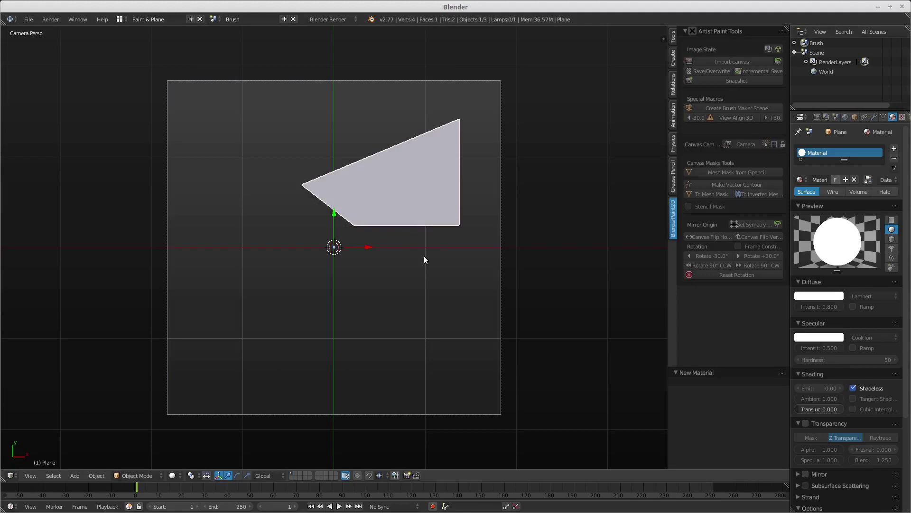
- In Edit Mode, select all of the plane's geometry and rotate it about 71°
{"action": "key", "text": "Tab"}
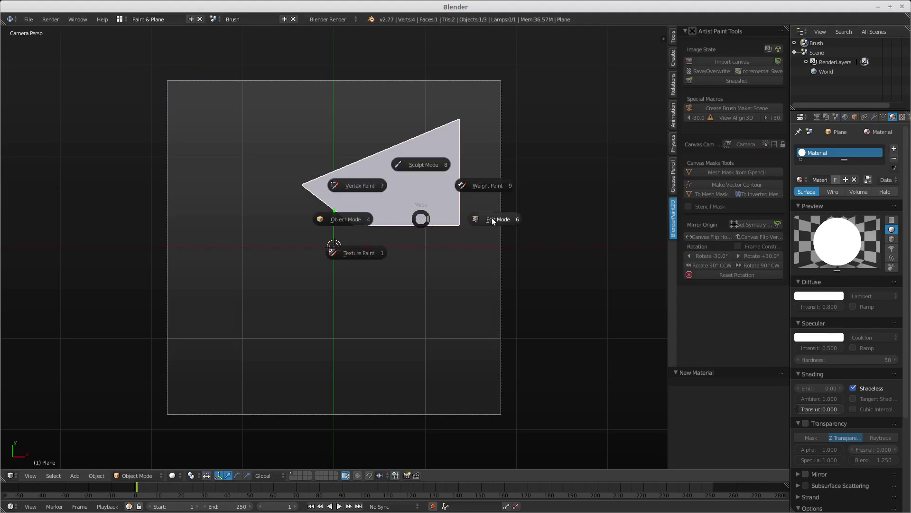
{"action": "left_click", "coordinate": [492, 221]}
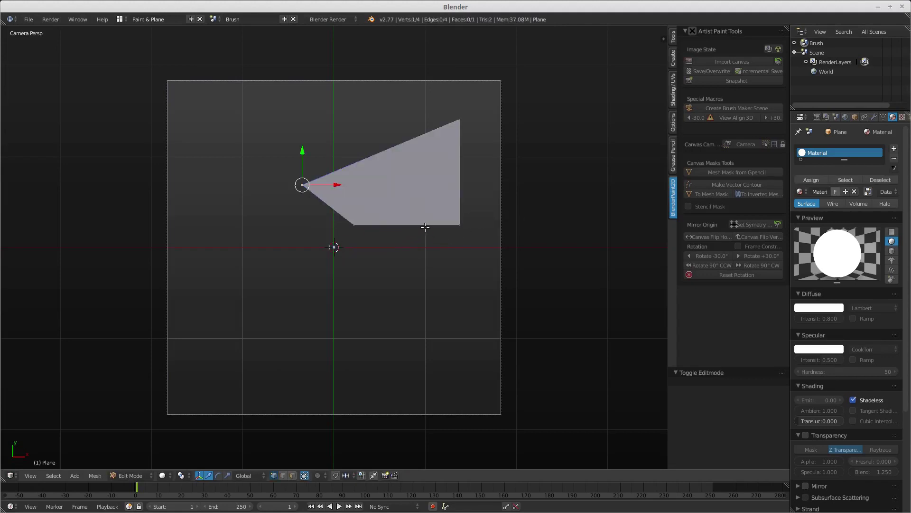
{"action": "key", "text": "r"}
{"action": "left_click", "coordinate": [431, 220]}
{"action": "key", "text": "a"}
{"action": "key", "text": "a"}
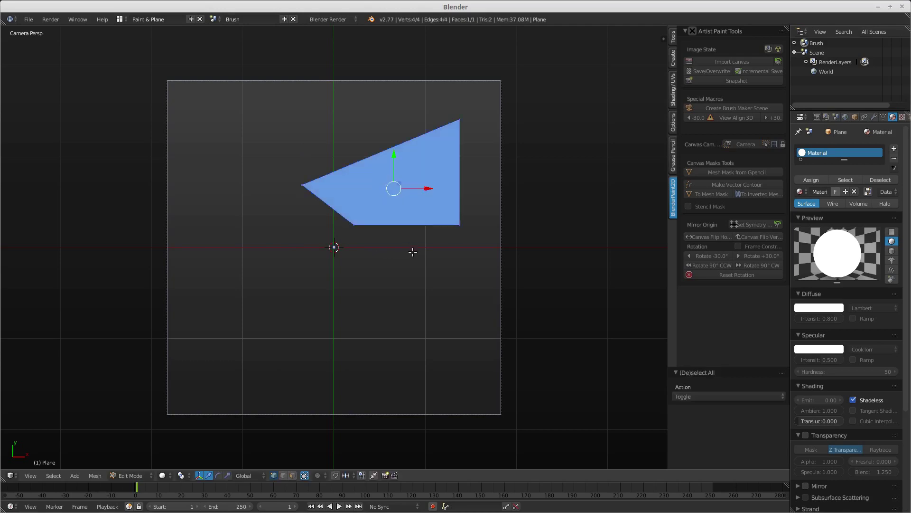
{"action": "key", "text": "r"}
{"action": "left_click", "coordinate": [335, 253]}
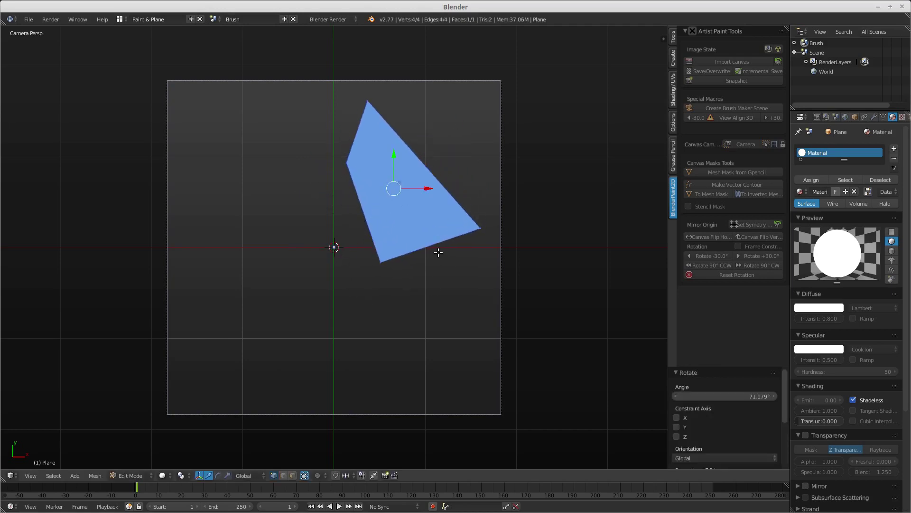
- Move the shape about -1.37 in X and -1.00 in Y, and scale it up by about 1.4
{"action": "key", "text": "g"}
{"action": "left_click", "coordinate": [315, 340]}
{"action": "key", "text": "s"}
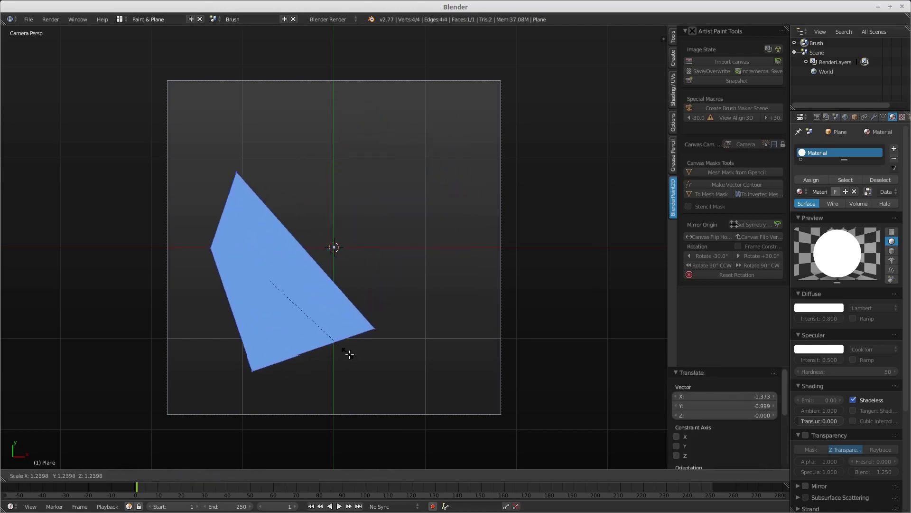
{"action": "left_click", "coordinate": [360, 360]}
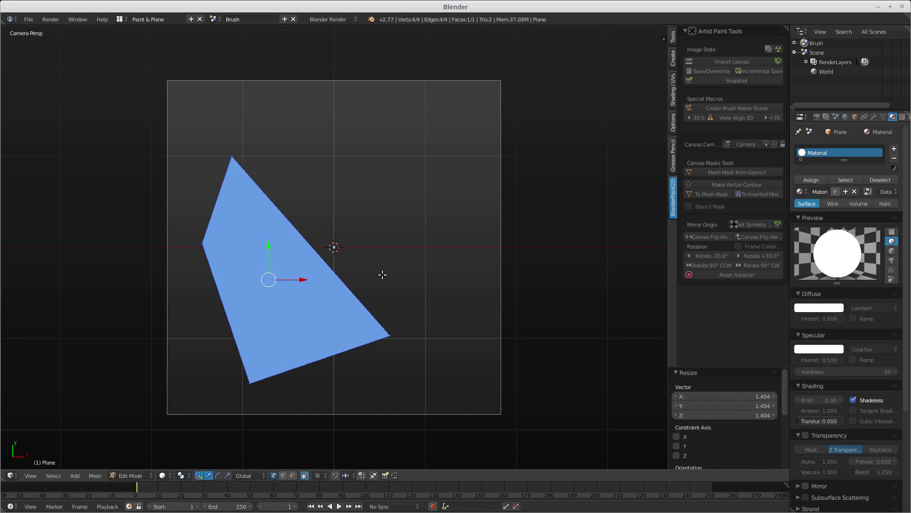
- Render the rotated shape, save the result as random.002.png in the "new alphas" folder, and return to the 3D view
{"action": "key", "text": "F12"}
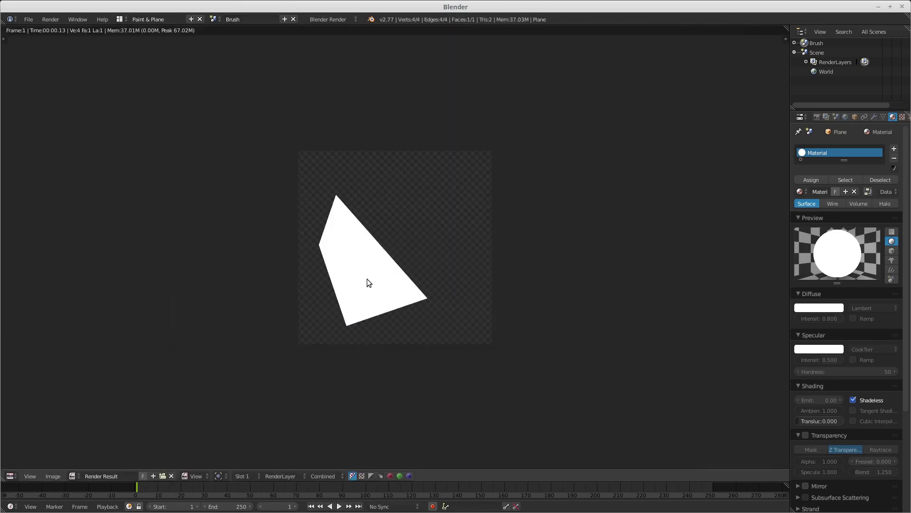
{"action": "left_click", "coordinate": [53, 476]}
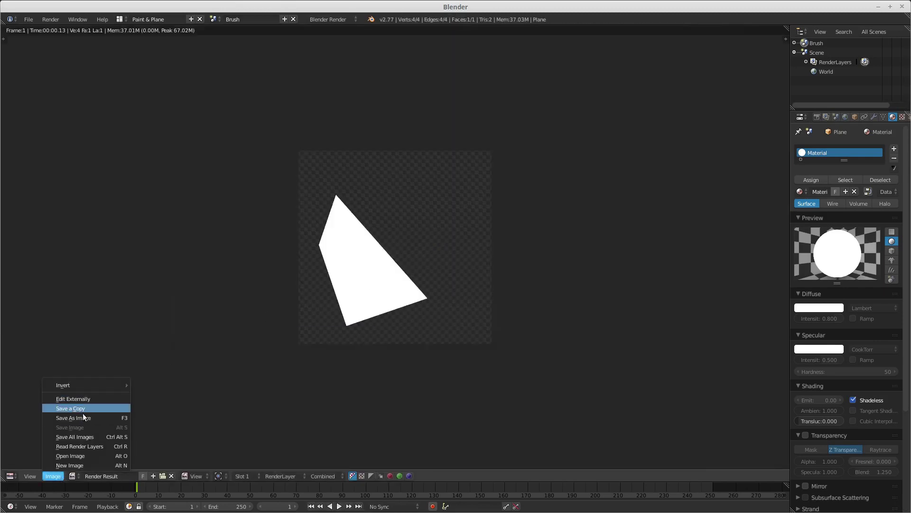
{"action": "left_click", "coordinate": [84, 417]}
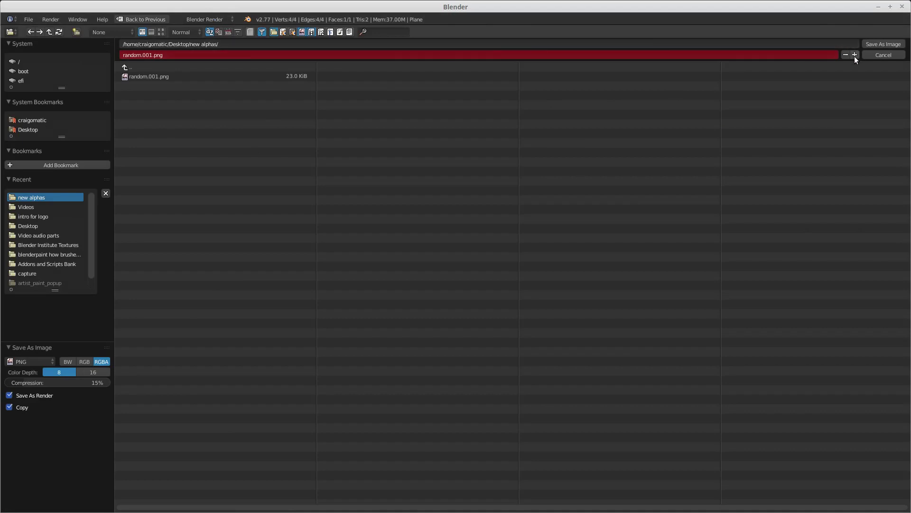
{"action": "left_click", "coordinate": [881, 45]}
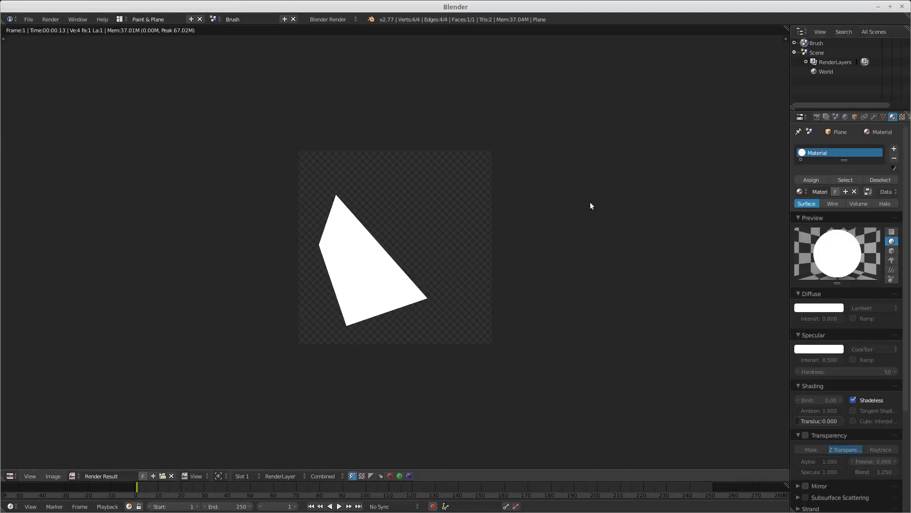
{"action": "key", "text": "shift+F5"}
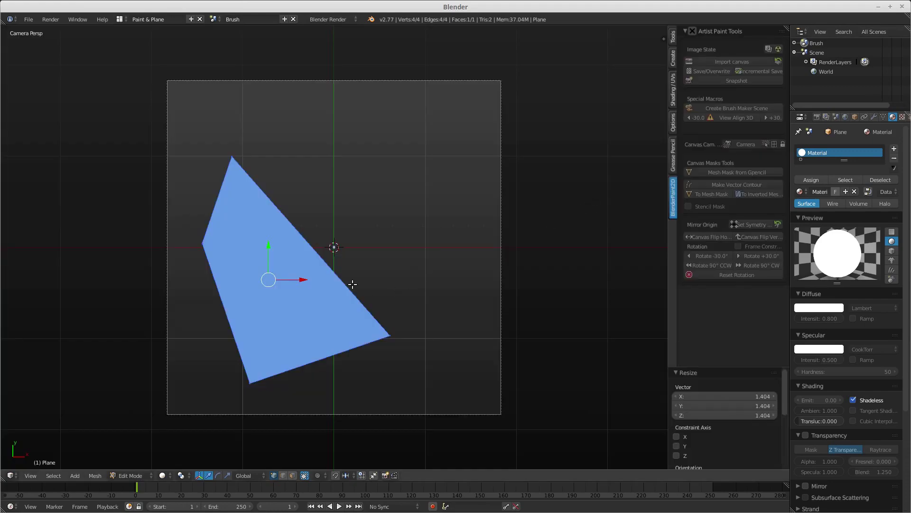
- Move the shape's top vertex about 1.57 in X and -1.48 in Y
{"action": "right_click", "coordinate": [233, 152]}
{"action": "key", "text": "g"}
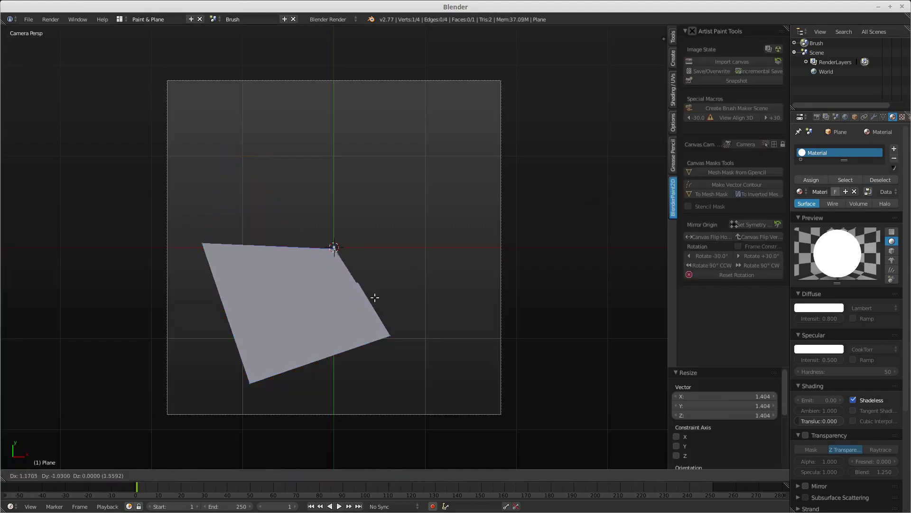
{"action": "left_click", "coordinate": [410, 328]}
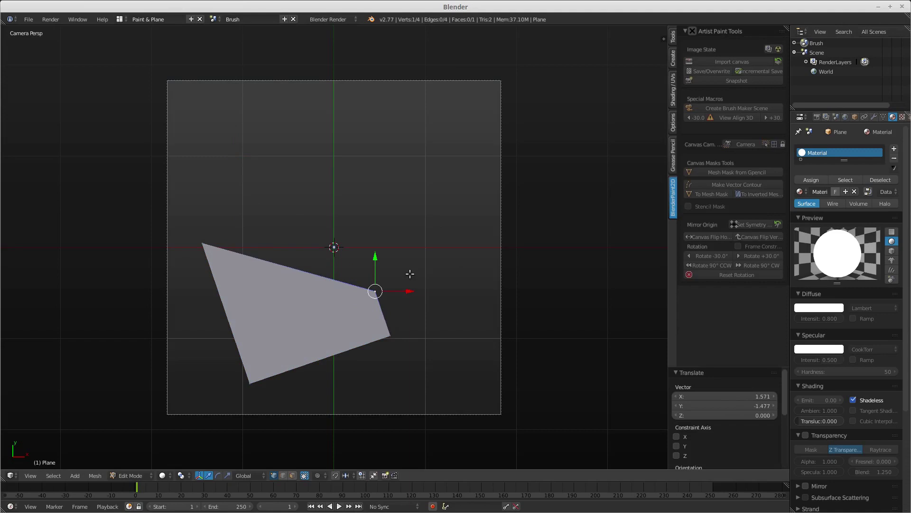
- Render the reshaped polygon, save it as random.003.png in the "new alphas" folder, and return to the 3D view
{"action": "key", "text": "F12"}
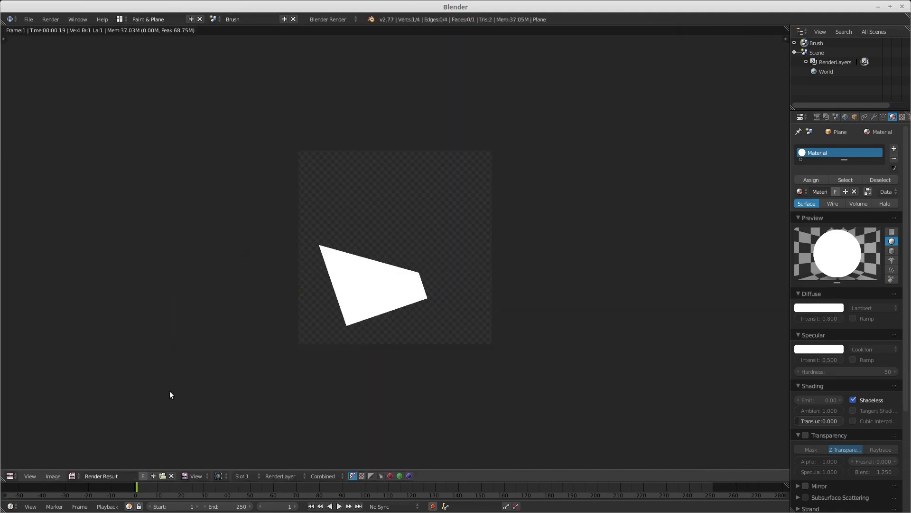
{"action": "left_click", "coordinate": [52, 475]}
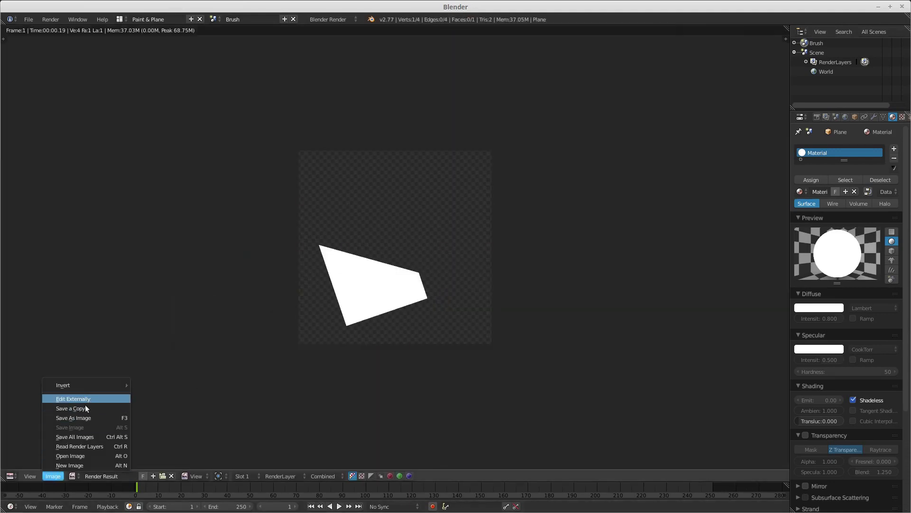
{"action": "left_click", "coordinate": [83, 416]}
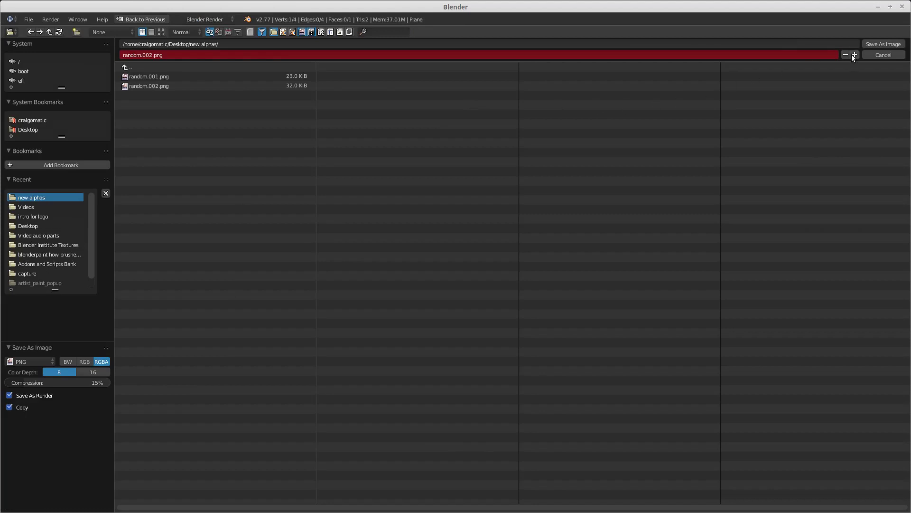
{"action": "left_click", "coordinate": [879, 43]}
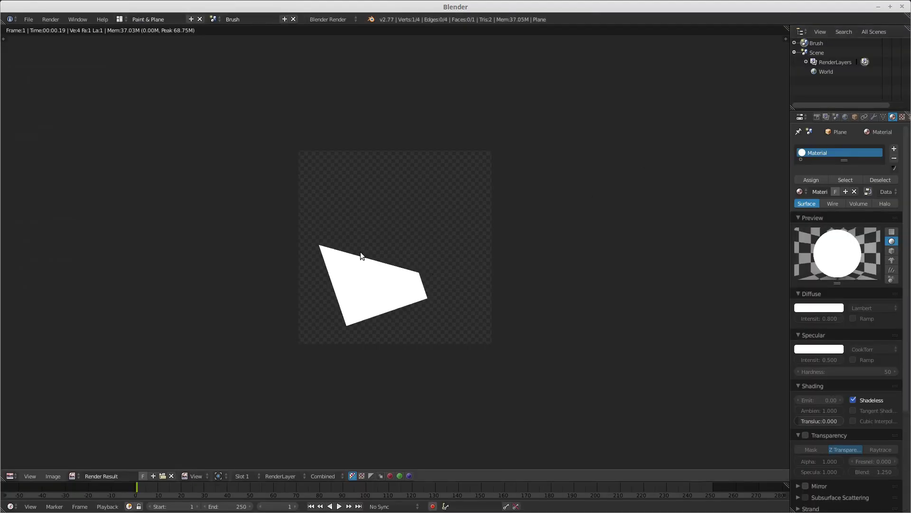
{"action": "key", "text": "Escape"}
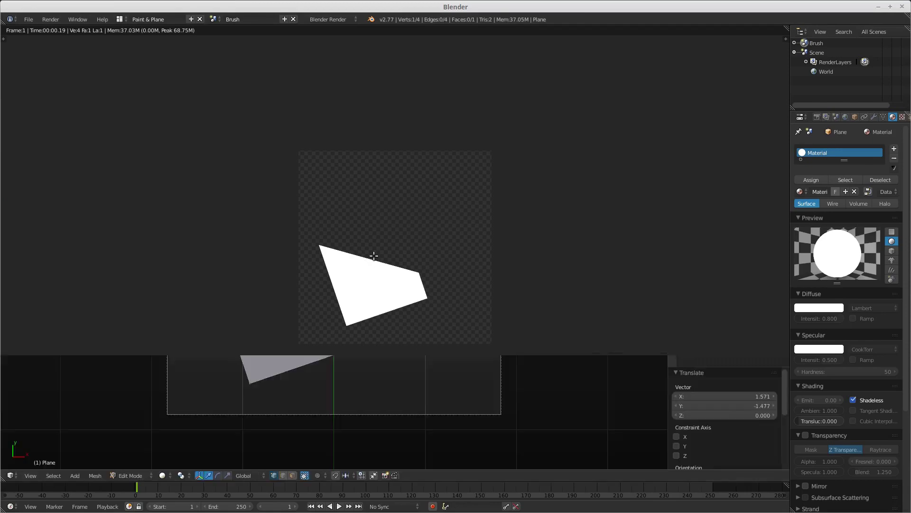
- Move the shape's bottom vertex about -0.76 in X and 1.18 in Y to make a narrow slanted strip
{"action": "right_click", "coordinate": [260, 382]}
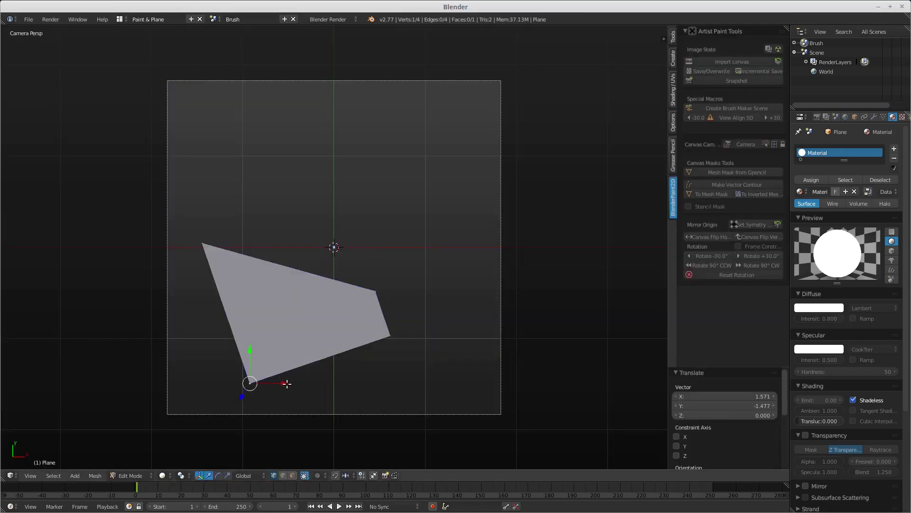
{"action": "key", "text": "g"}
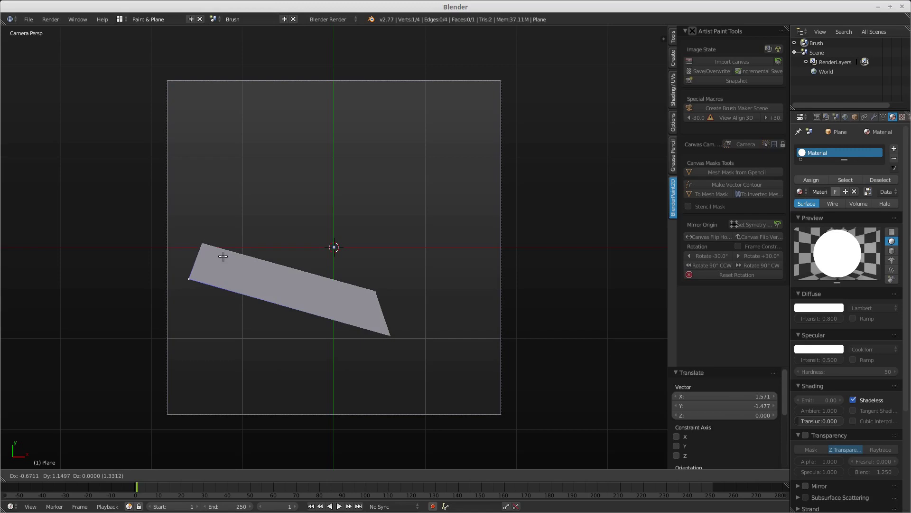
{"action": "left_click", "coordinate": [215, 255]}
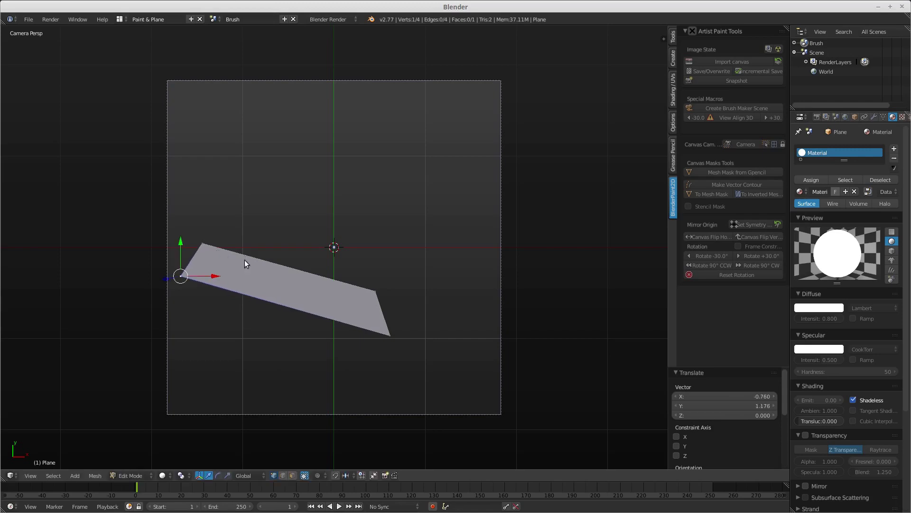
- Render the slanted strip, save it as random.004.png in the "new alphas" folder, and return to the 3D view
{"action": "key", "text": "F12"}
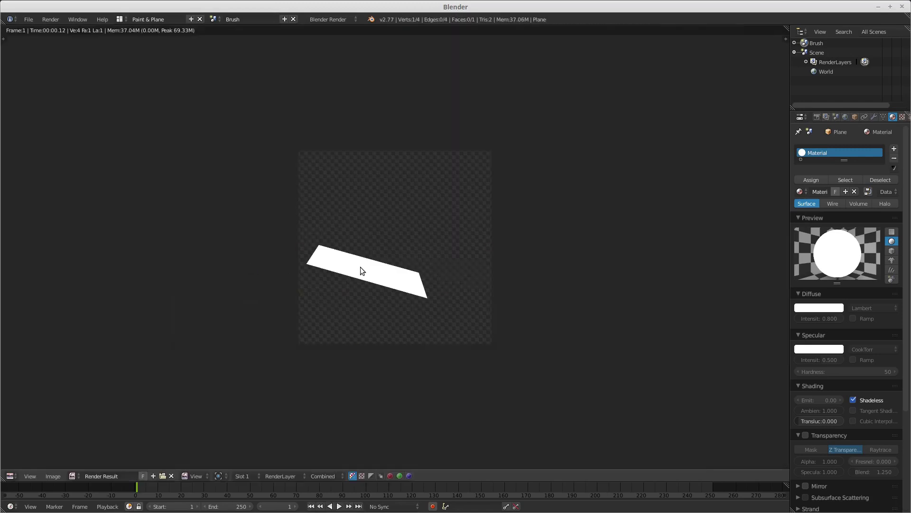
{"action": "left_click", "coordinate": [53, 476]}
{"action": "left_click", "coordinate": [94, 420]}
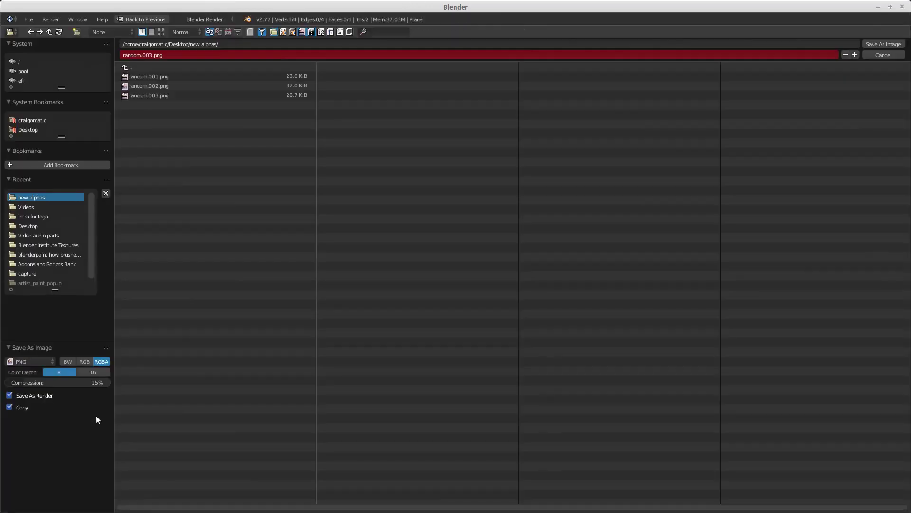
{"action": "left_click", "coordinate": [855, 56]}
{"action": "left_click", "coordinate": [884, 43]}
{"action": "key", "text": "Escape"}
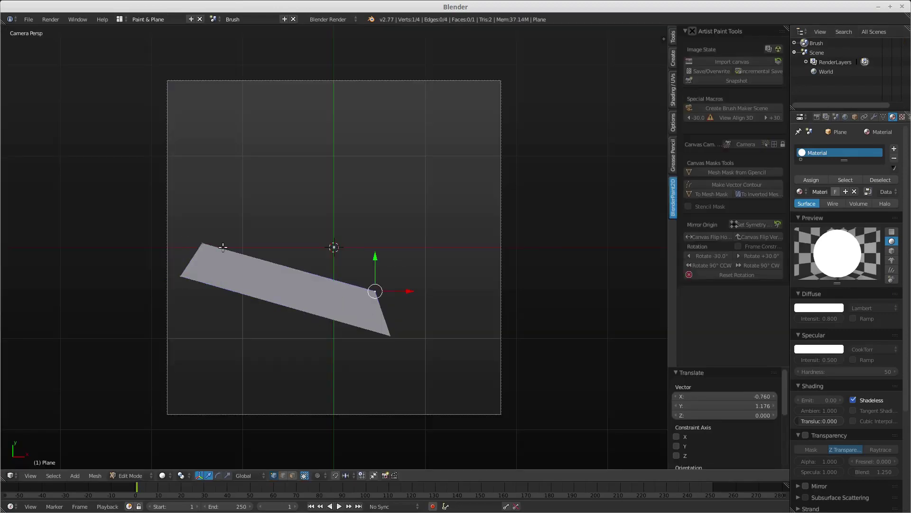
- Move the upper-right vertex about 0.45 in X and 0.72 in Y, and the lower-right vertex about -0.96 in X and -0.71 in Y
{"action": "key", "text": "g"}
{"action": "left_click", "coordinate": [372, 204]}
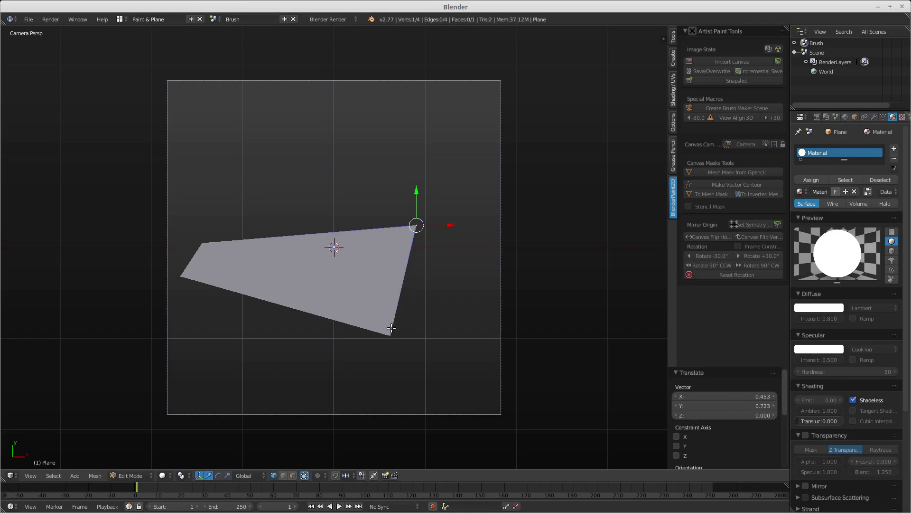
{"action": "right_click", "coordinate": [391, 334]}
{"action": "key", "text": "g"}
{"action": "left_click", "coordinate": [299, 401]}
- Move the upper-left vertex about 1.13 in X and -0.74 in Y to form a concave check-mark shape
{"action": "right_click", "coordinate": [205, 240]}
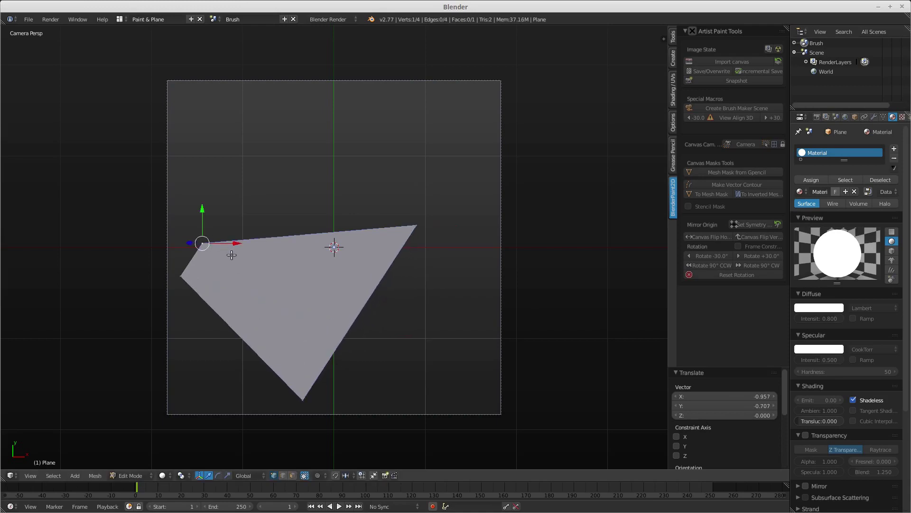
{"action": "key", "text": "g"}
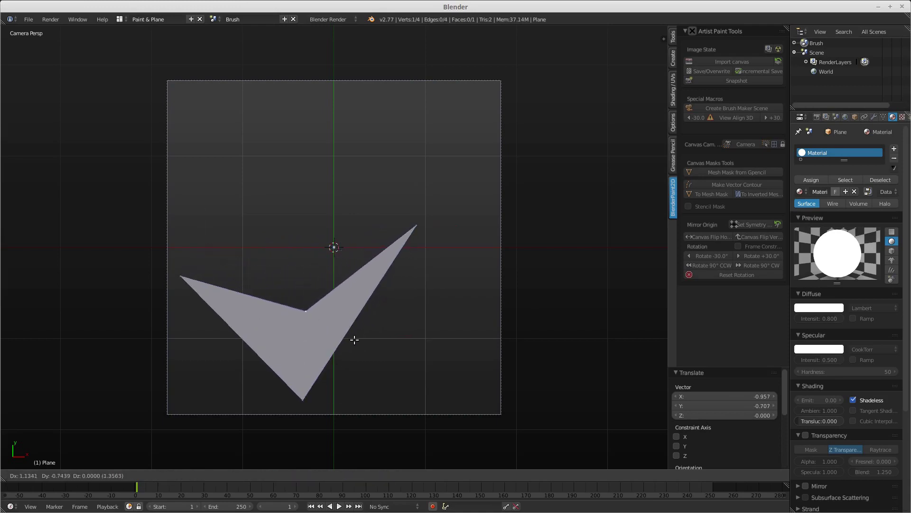
{"action": "left_click", "coordinate": [356, 341]}
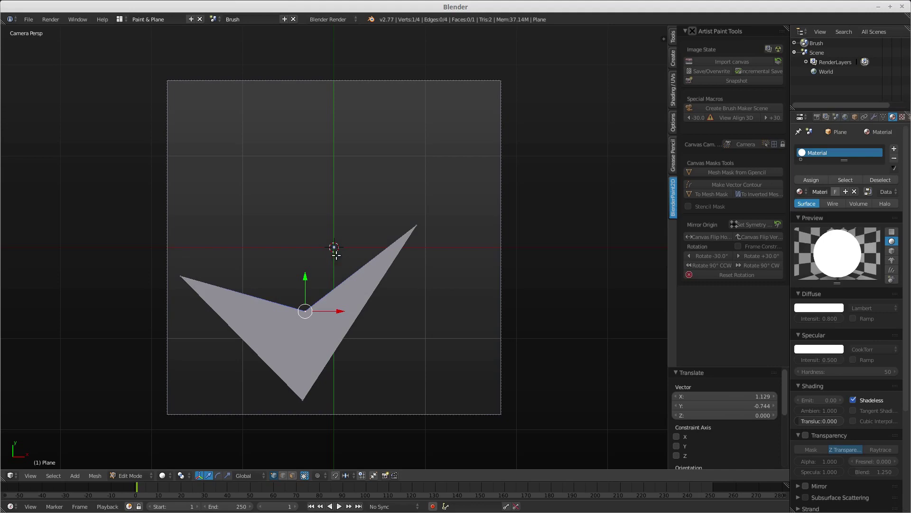
- Render the check-mark shape, save it as random.005.png in the "new alphas" folder, and return to the 3D view
{"action": "key", "text": "F12"}
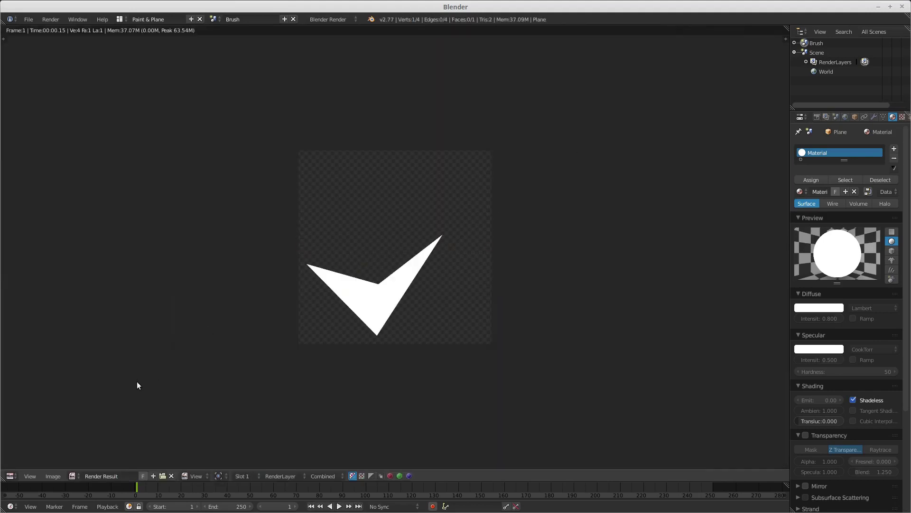
{"action": "key", "text": "F3"}
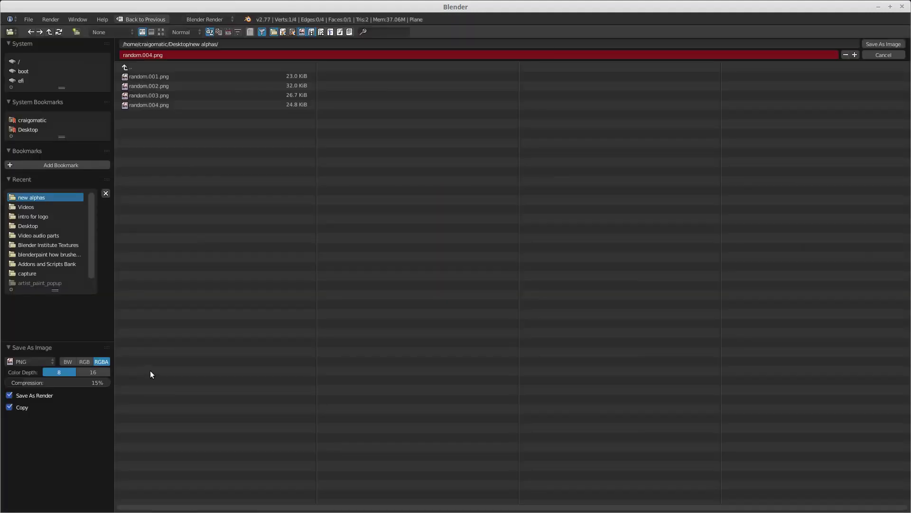
{"action": "left_click", "coordinate": [854, 55]}
{"action": "key", "text": "Return"}
{"action": "key", "text": "Escape"}
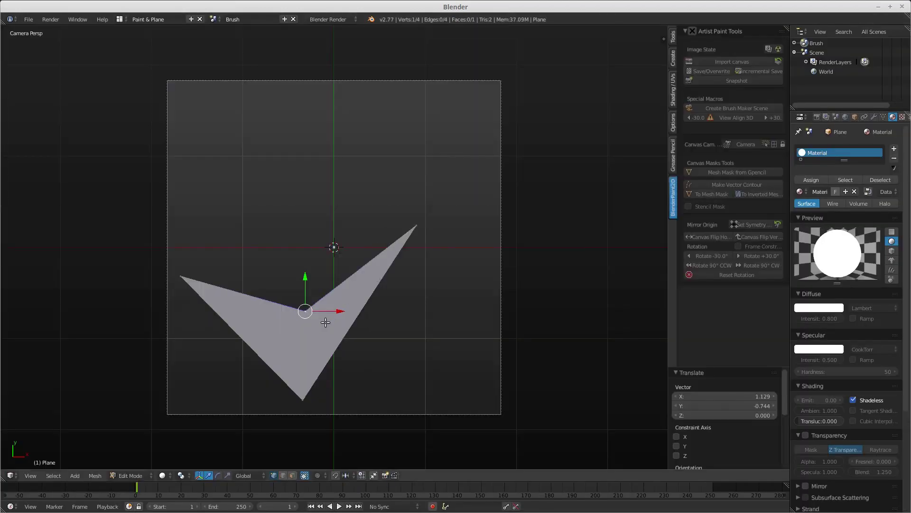
- Move the notch vertex about -0.36 in X and 2.32 in Y, and the right vertex about -1.34 in X and 0.27 in Y
{"action": "key", "text": "g"}
{"action": "left_click", "coordinate": [287, 104]}
{"action": "right_click", "coordinate": [416, 226]}
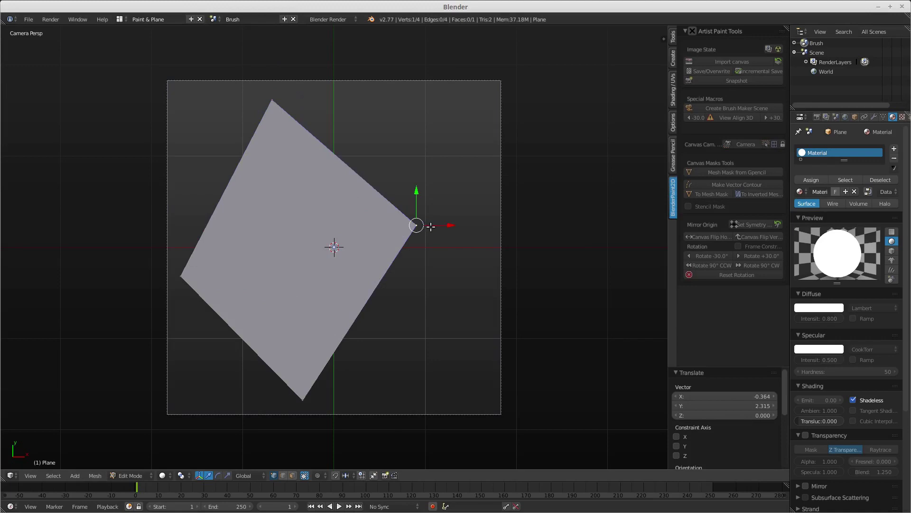
{"action": "key", "text": "g"}
{"action": "left_click", "coordinate": [275, 198]}
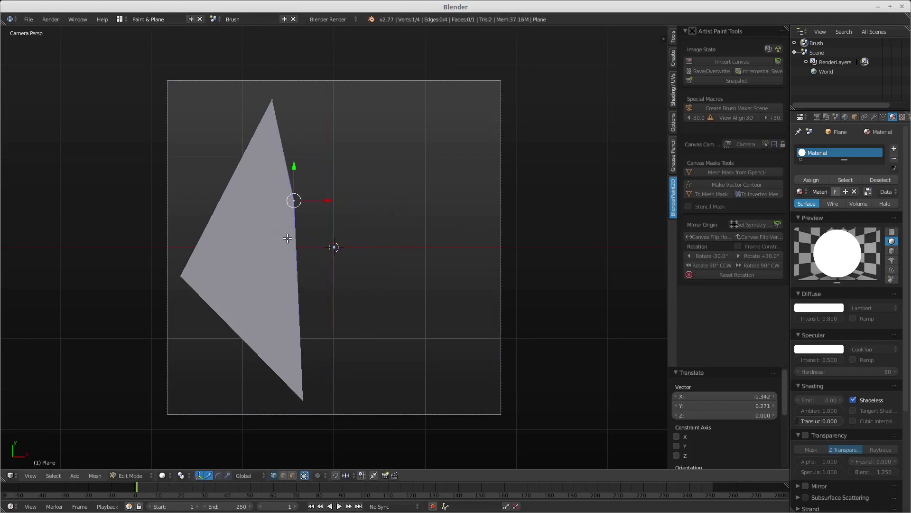
- Move the bottom vertex about -0.80 in X and 1.44 in Y, and the top vertex about -0.07 in X and 0.04 in Y
{"action": "right_click", "coordinate": [302, 375]}
{"action": "key", "text": "g"}
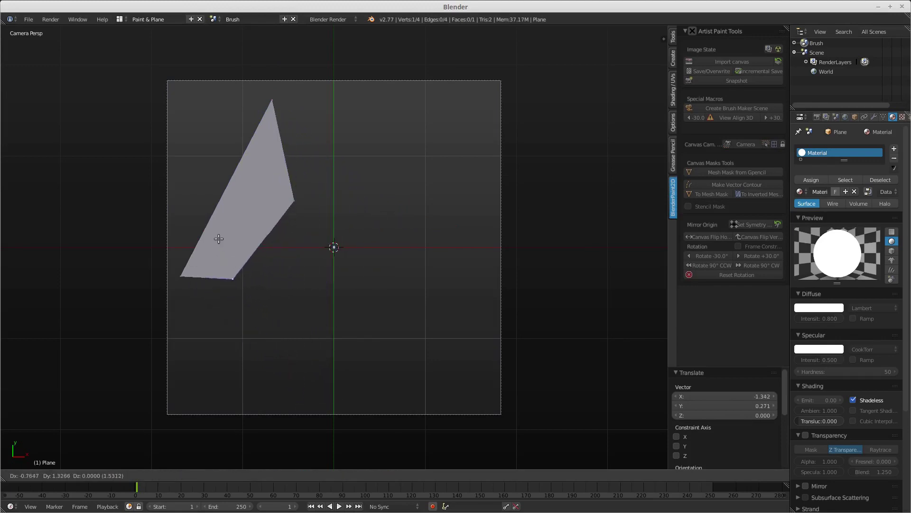
{"action": "left_click", "coordinate": [217, 232]}
{"action": "right_click", "coordinate": [271, 100]}
{"action": "key", "text": "g"}
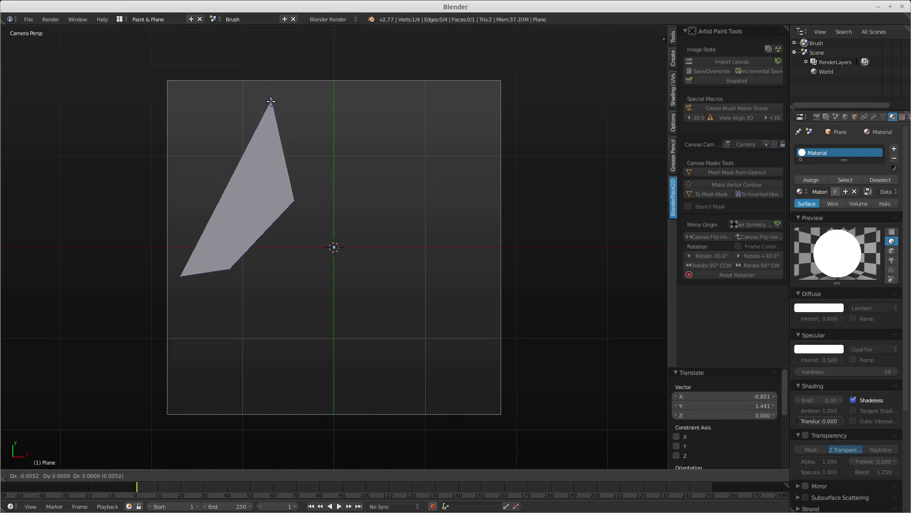
{"action": "left_click", "coordinate": [266, 96]}
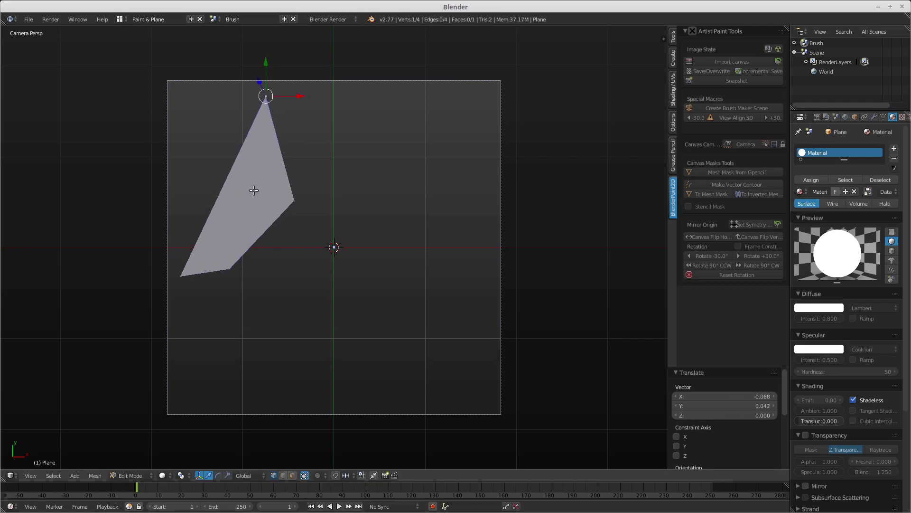
- Render the new polygon, save it as the next numbered random PNG in the "new alphas" folder, and return to the 3D view
{"action": "key", "text": "F12"}
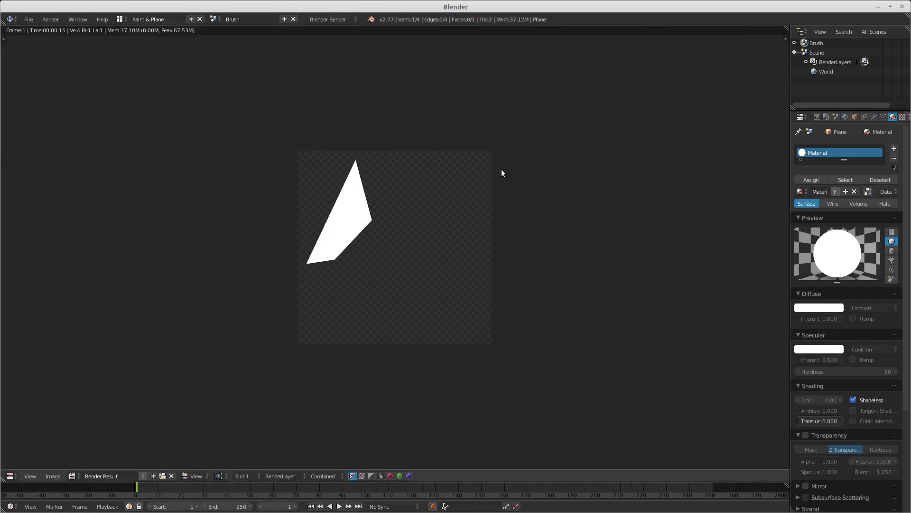
{"action": "key", "text": "F3"}
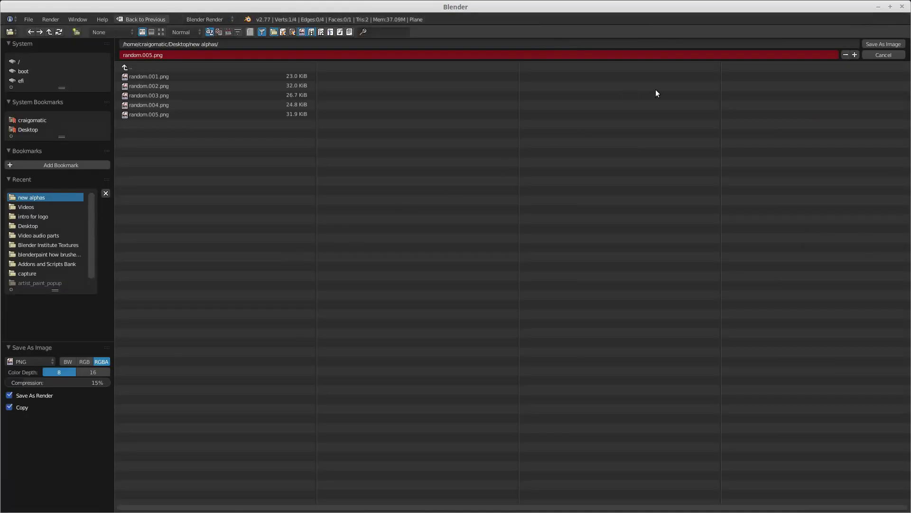
{"action": "left_click", "coordinate": [880, 44]}
{"action": "key", "text": "Escape"}
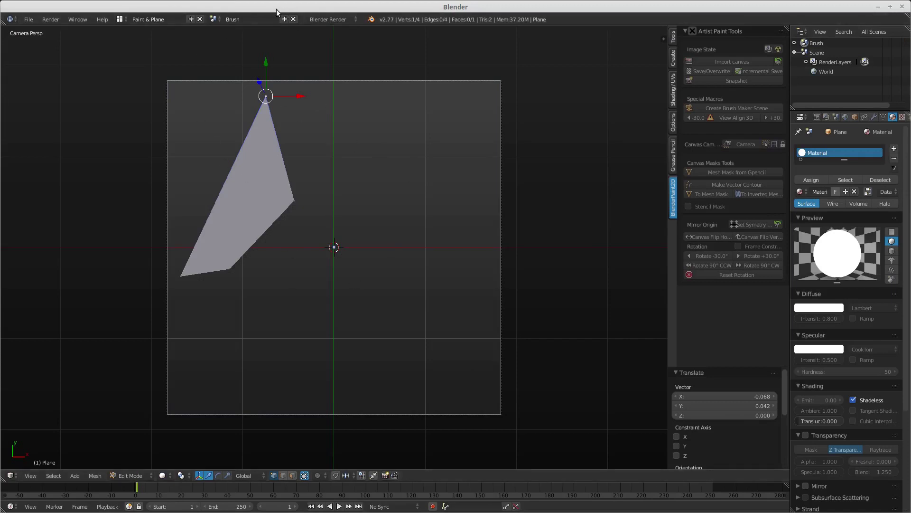
- Delete the Brush scene and switch off Artist Paint Tools in the remaining scene
{"action": "left_click", "coordinate": [293, 19]}
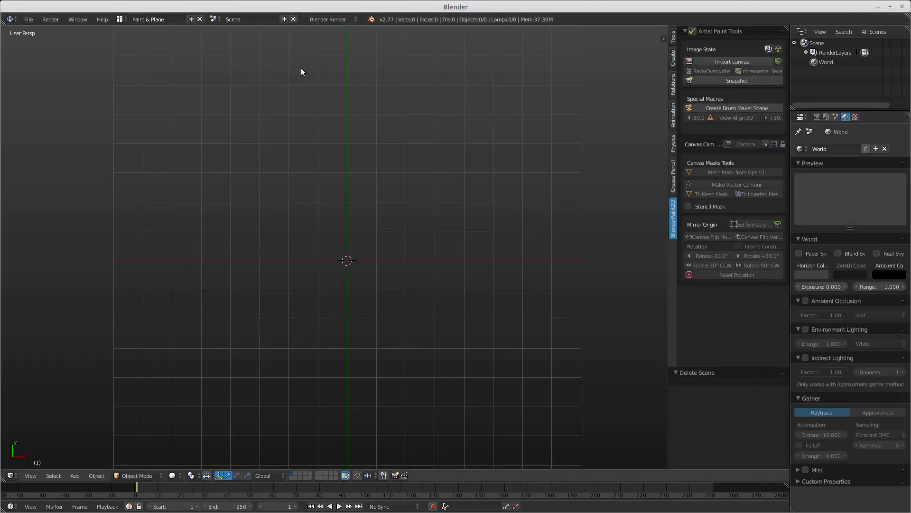
{"action": "left_click", "coordinate": [693, 32]}
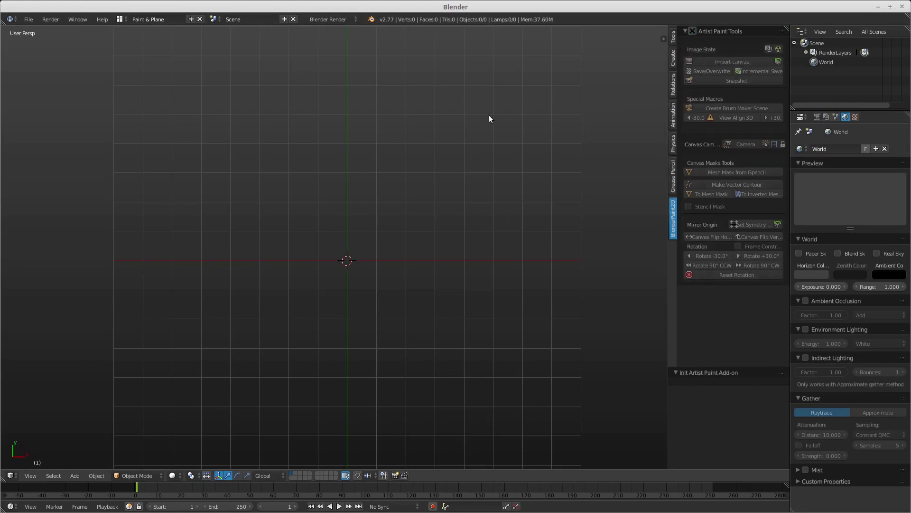
- Switch to the Paint screen layout and create a blank white 1024 x 1024 px image with alpha
{"action": "left_click", "coordinate": [122, 19]}
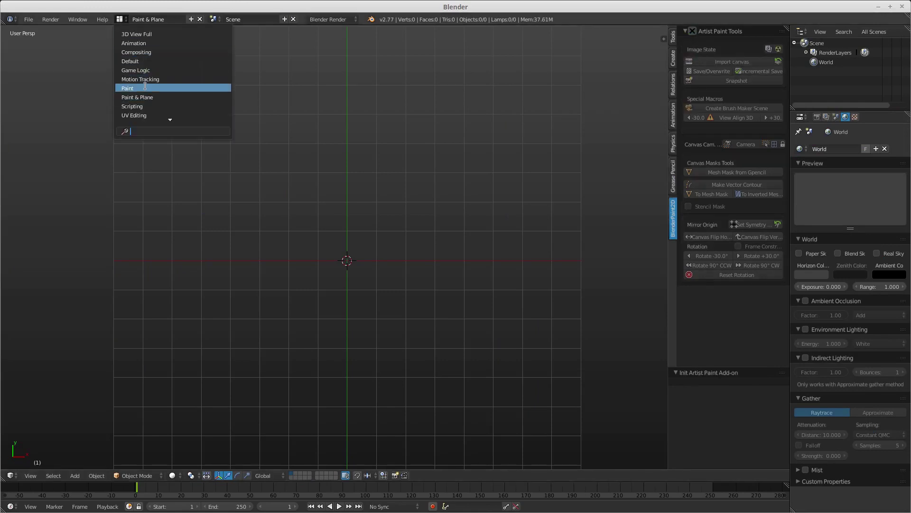
{"action": "left_click", "coordinate": [144, 88]}
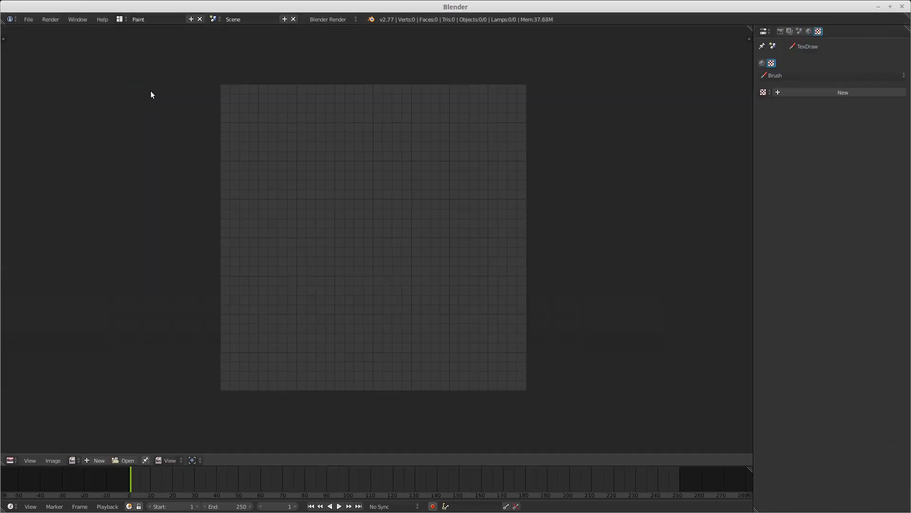
{"action": "left_click", "coordinate": [102, 460]}
{"action": "left_click", "coordinate": [126, 437]}
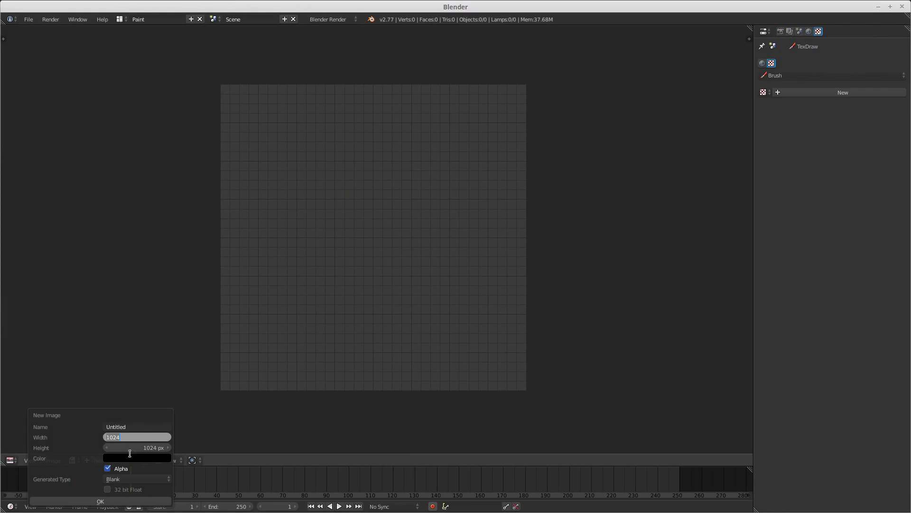
{"action": "key", "text": "Return"}
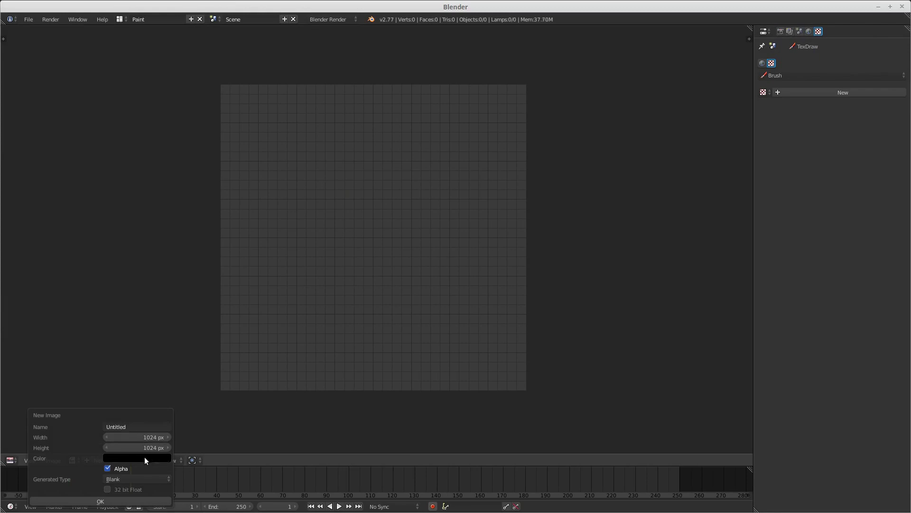
{"action": "left_click", "coordinate": [144, 456]}
{"action": "left_click_drag", "start_coordinate": [179, 374], "coordinate": [184, 323]}
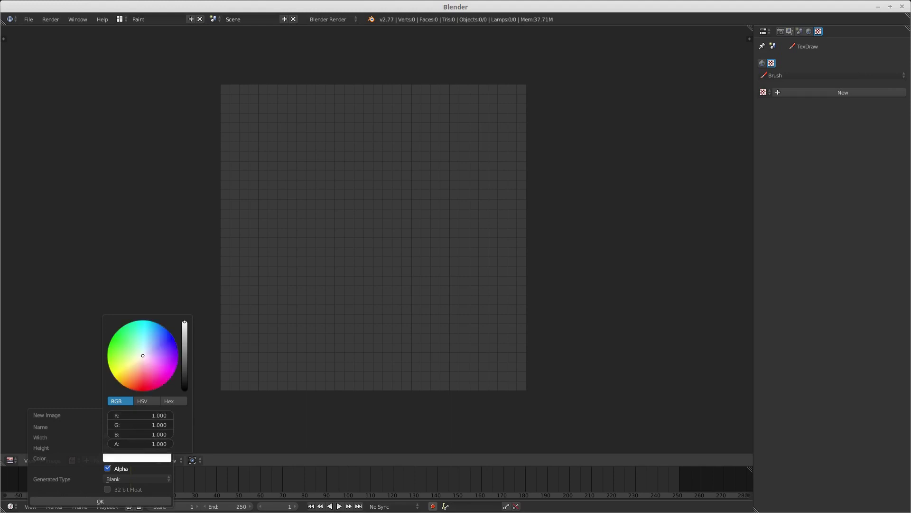
{"action": "left_click", "coordinate": [117, 500]}
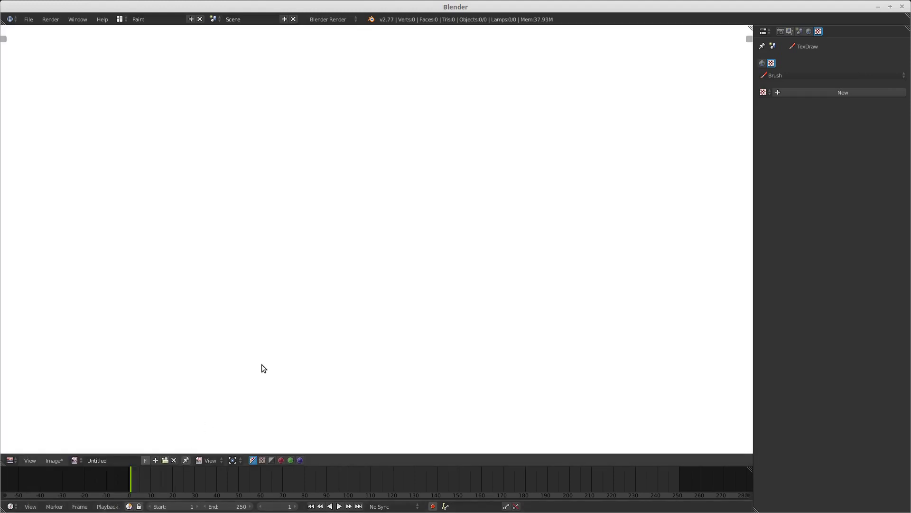
- Put the image editor in Paint mode and show the brush tool shelf, flipped to the opposite side of the canvas
{"action": "scroll", "coordinate": [261, 364], "scroll_direction": "down", "scroll_amount": 6}
{"action": "scroll", "coordinate": [397, 309], "scroll_direction": "up", "scroll_amount": 2}
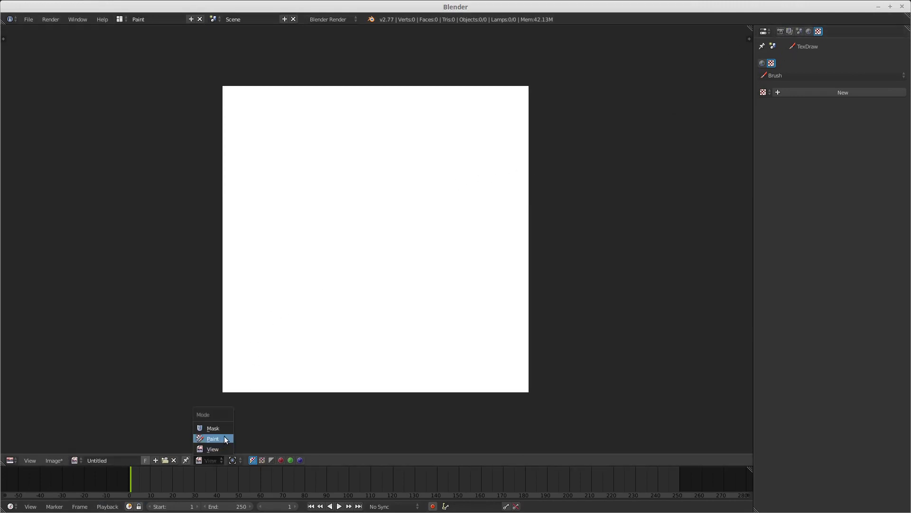
{"action": "left_click", "coordinate": [226, 439]}
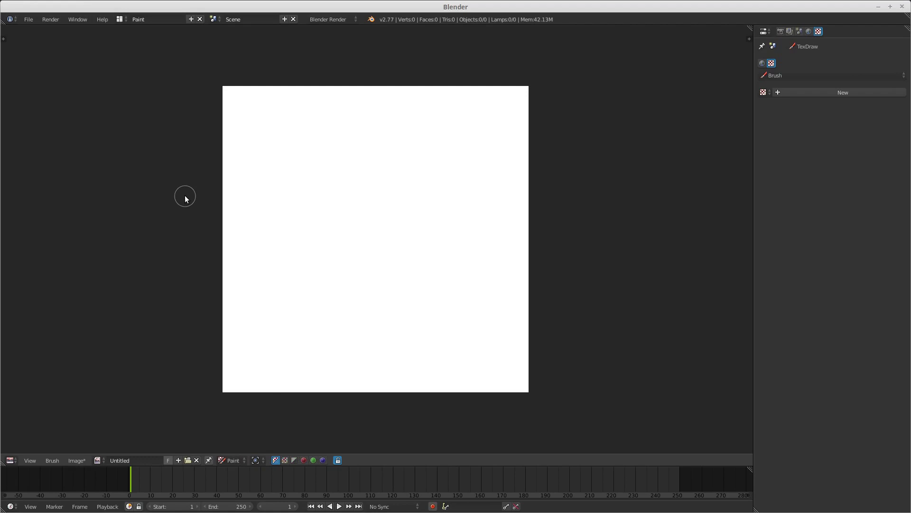
{"action": "key", "text": "t"}
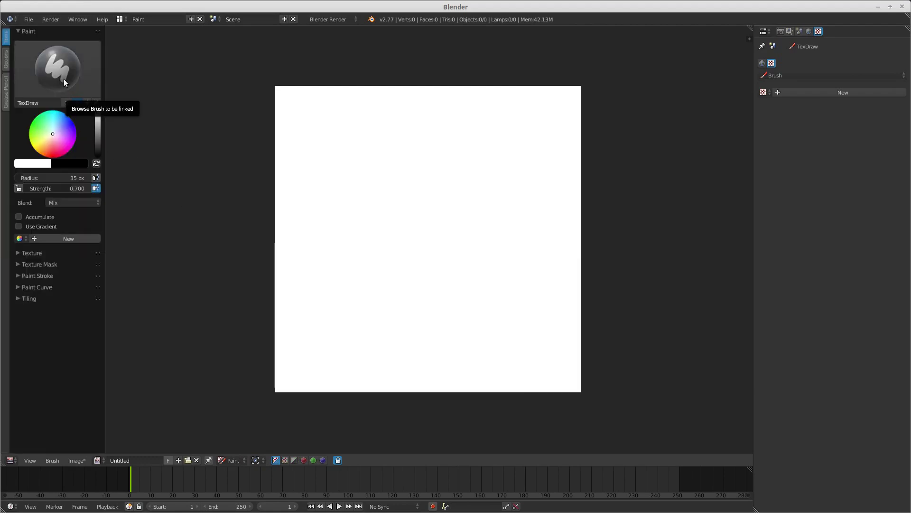
{"action": "key", "text": "F5"}
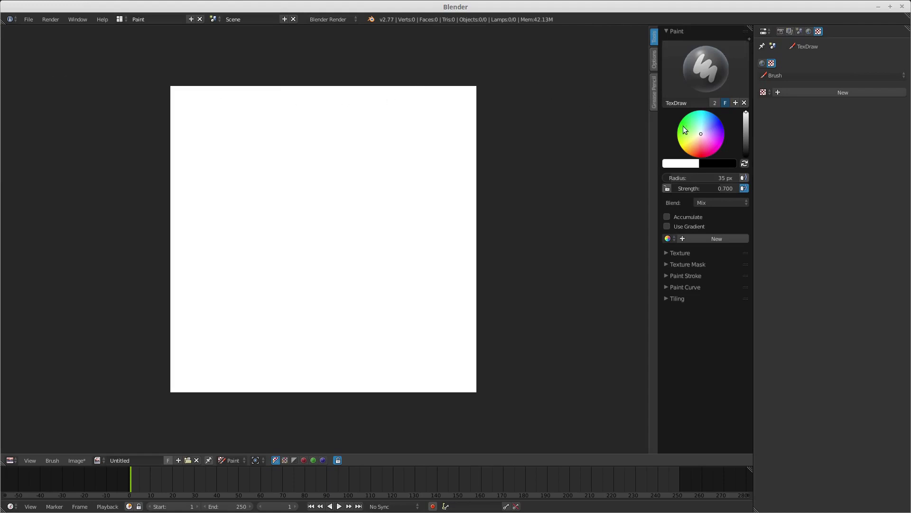
- Set the brush texture mapping to View Plane with both Rake and Random angle enabled
{"action": "left_click", "coordinate": [668, 253]}
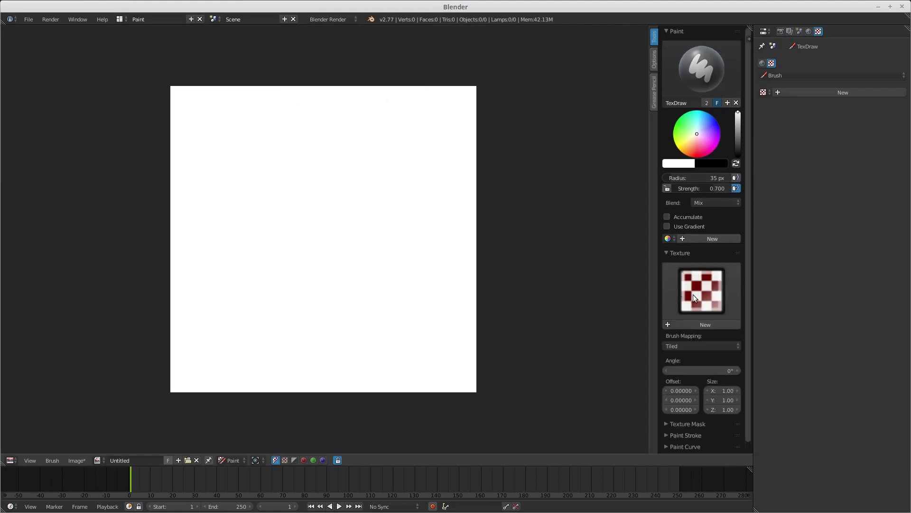
{"action": "left_click", "coordinate": [680, 345]}
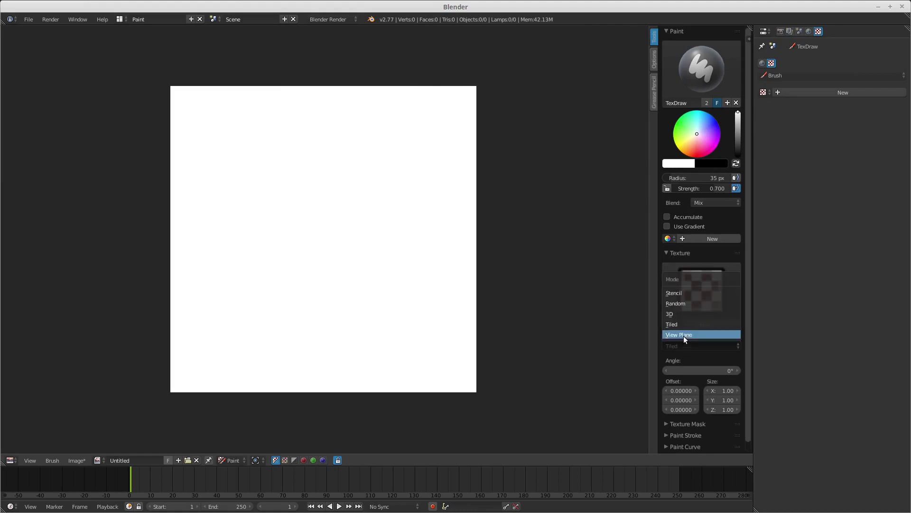
{"action": "left_click", "coordinate": [684, 335]}
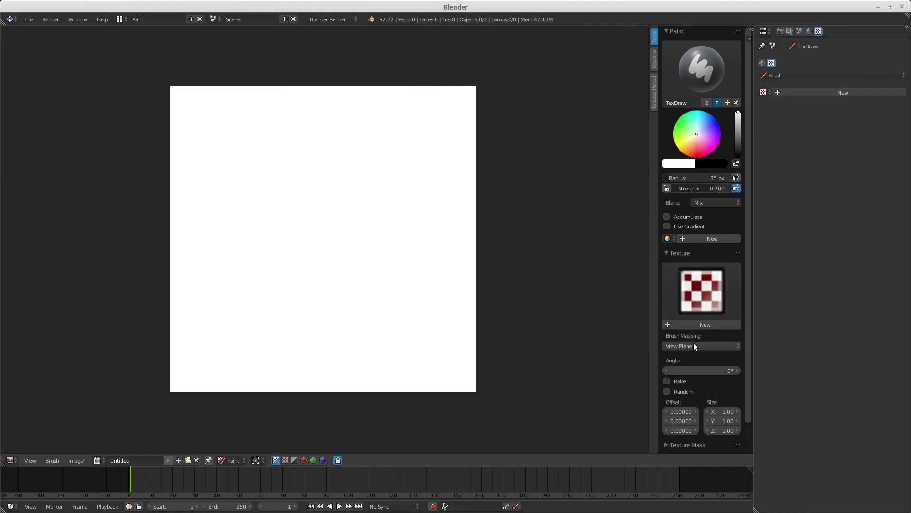
{"action": "left_click", "coordinate": [669, 381]}
{"action": "left_click", "coordinate": [671, 391]}
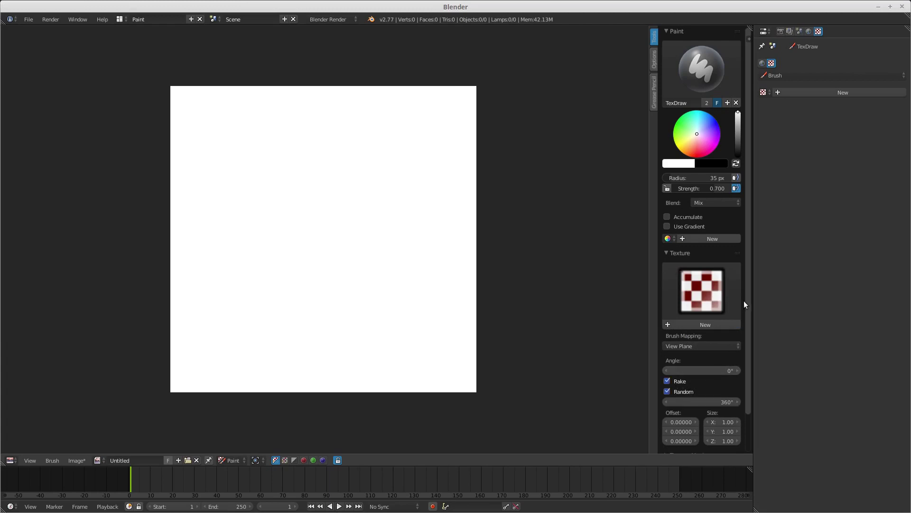
- Add a new texture to the TexDraw brush and load random.001.png through random.006.png from the "new alphas" folder as its image sequence
{"action": "left_click", "coordinate": [799, 92]}
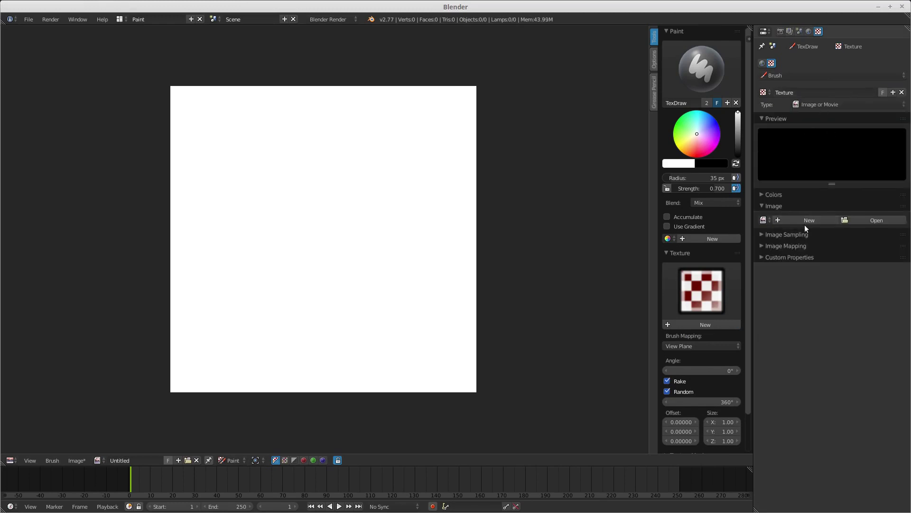
{"action": "left_click", "coordinate": [871, 220]}
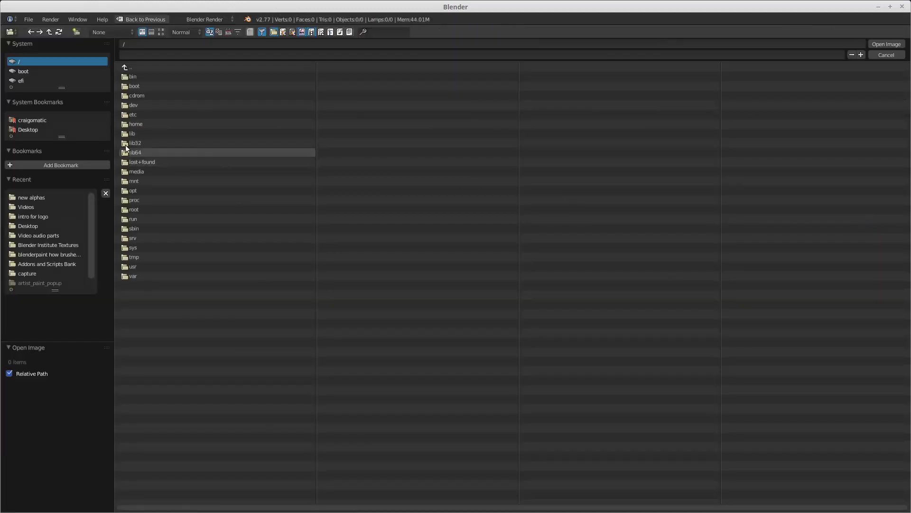
{"action": "left_click", "coordinate": [31, 198]}
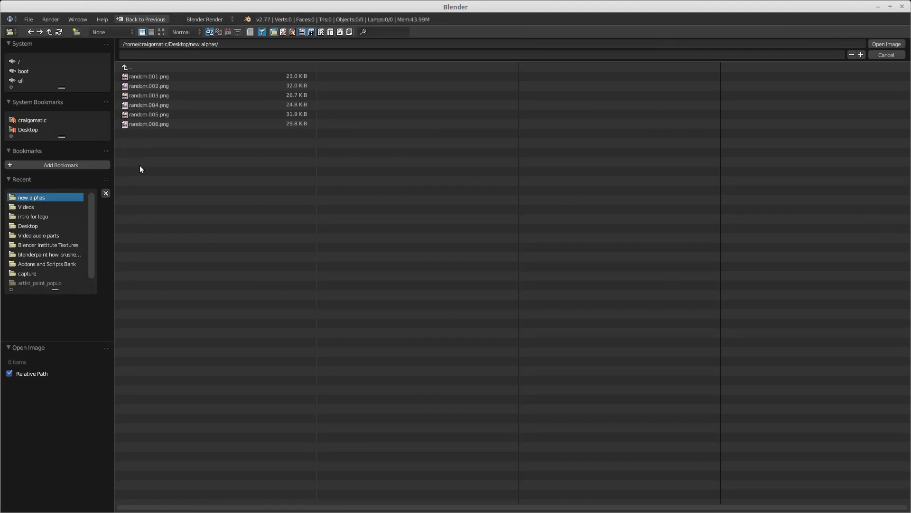
{"action": "key", "text": "a"}
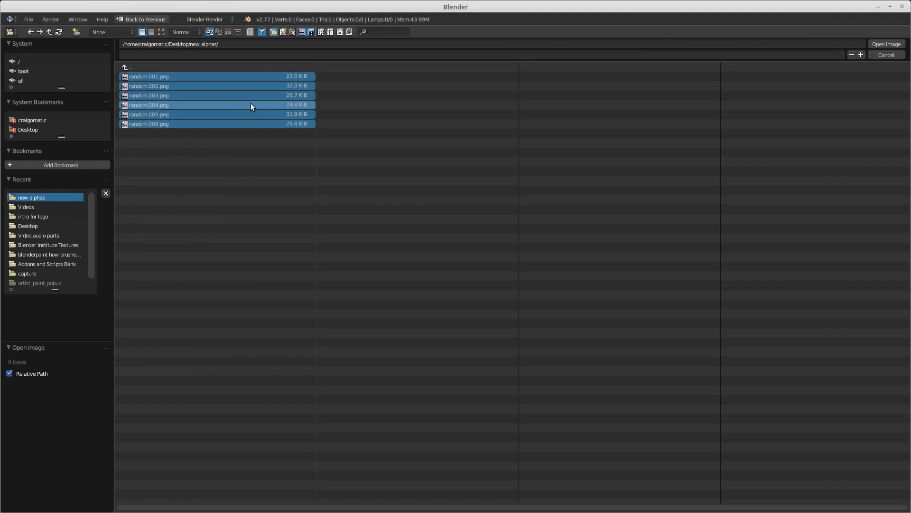
{"action": "left_click", "coordinate": [882, 43]}
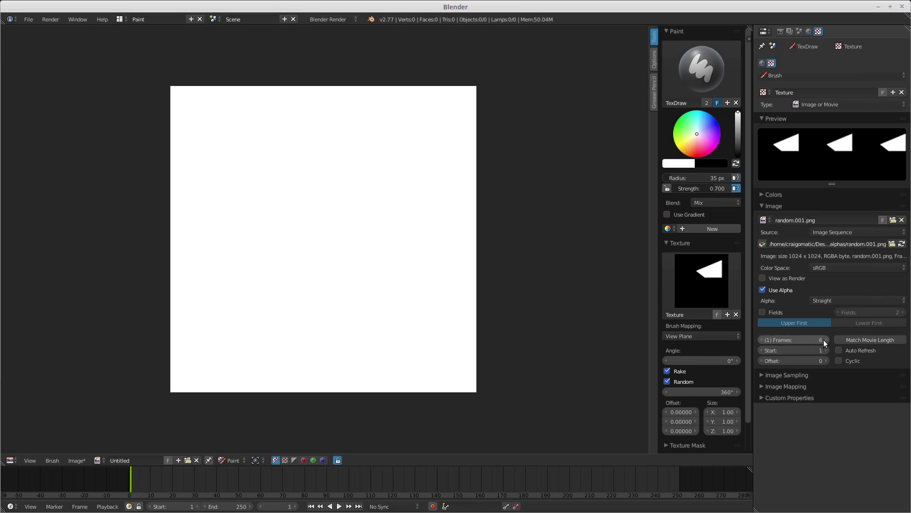
- Enable Auto Refresh and Cyclic for the image sequence, and set the texture's image mapping extension to Clip
{"action": "left_click", "coordinate": [839, 350]}
{"action": "left_click", "coordinate": [764, 376]}
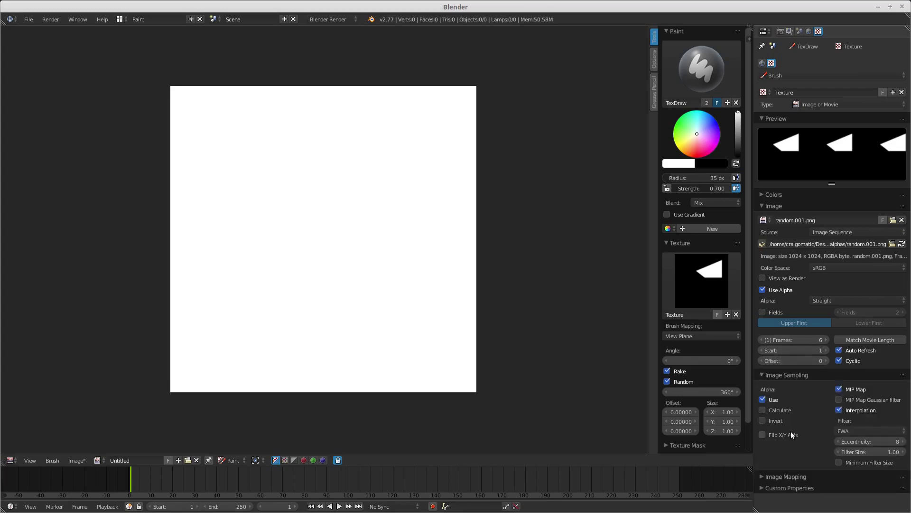
{"action": "left_click", "coordinate": [761, 477]}
{"action": "scroll", "coordinate": [802, 441], "scroll_direction": "down", "scroll_amount": 3}
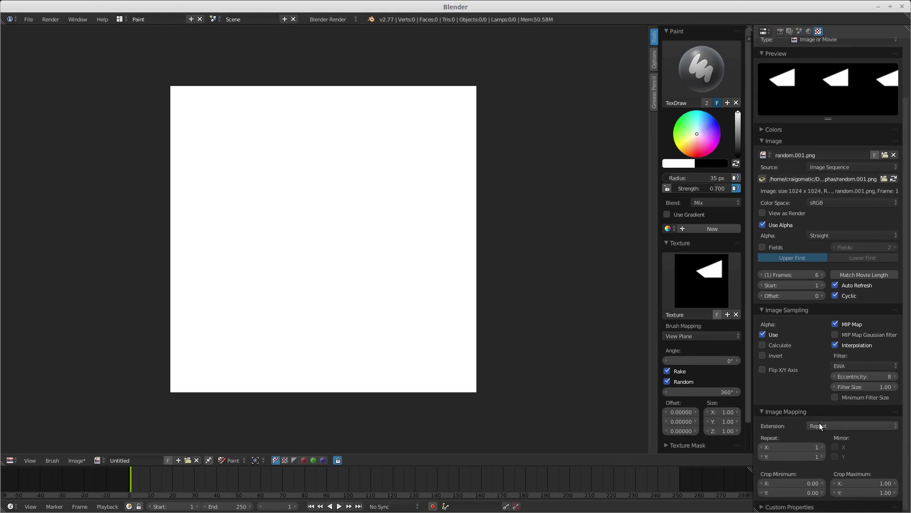
{"action": "left_click", "coordinate": [838, 427]}
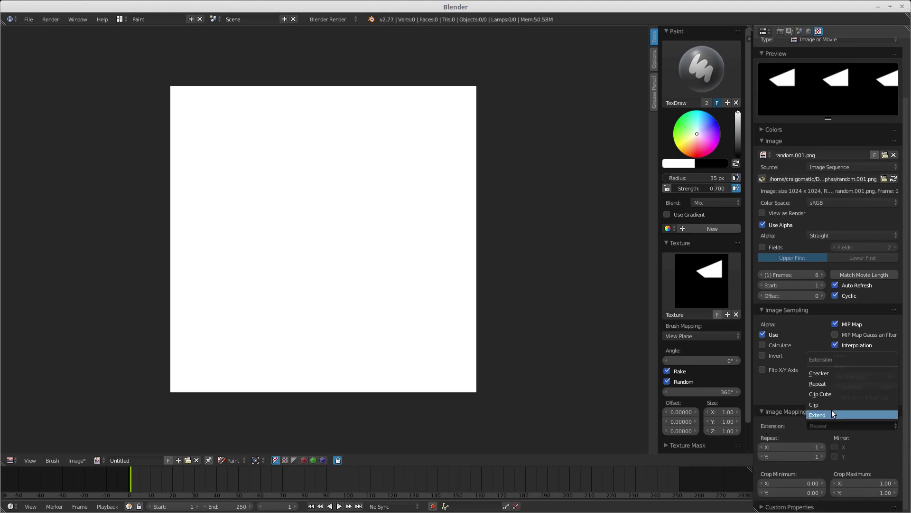
{"action": "left_click", "coordinate": [831, 387]}
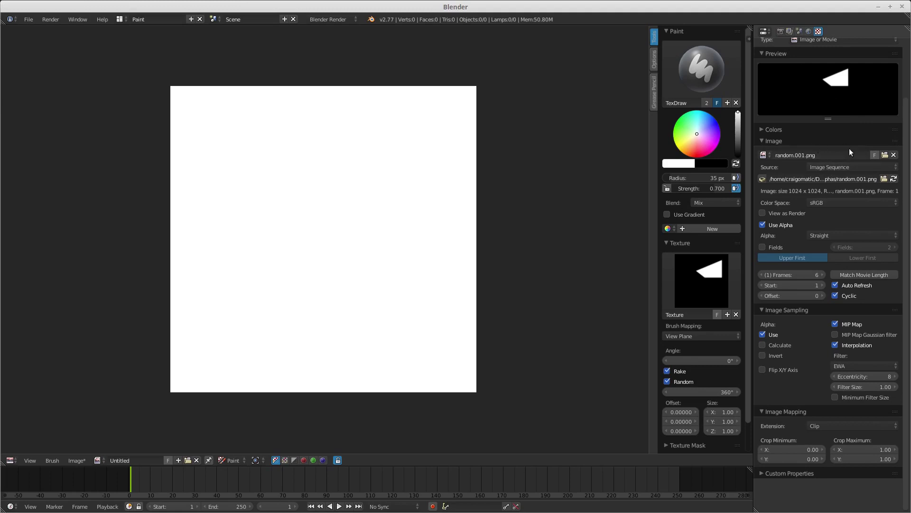
{"action": "scroll", "coordinate": [838, 155], "scroll_direction": "up", "scroll_amount": 3}
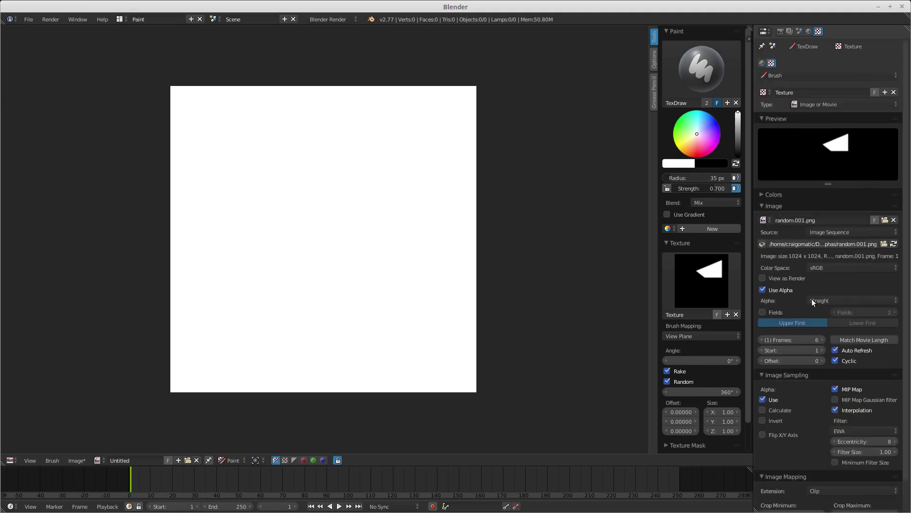
{"action": "scroll", "coordinate": [812, 300], "scroll_direction": "down", "scroll_amount": 2}
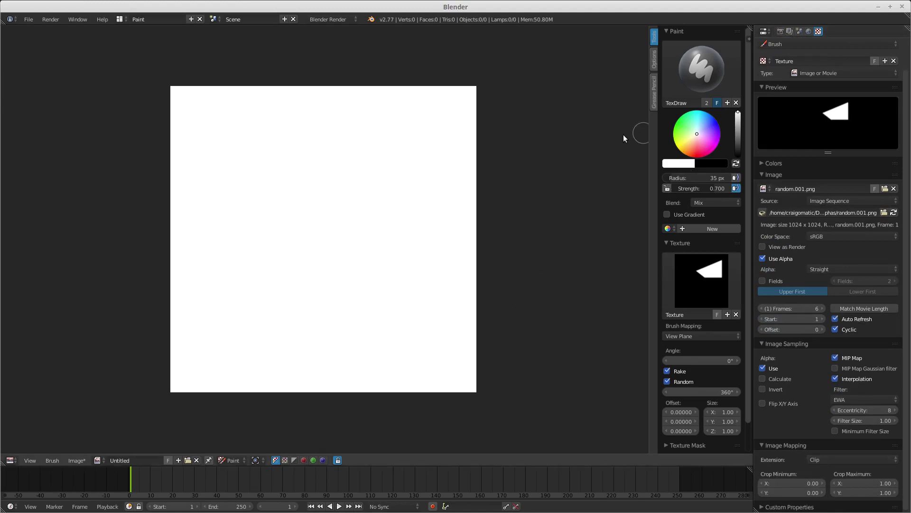
- Turn on the texture overlay for the brush cursor and enlarge the brush radius to 98 px
{"action": "left_click", "coordinate": [655, 60]}
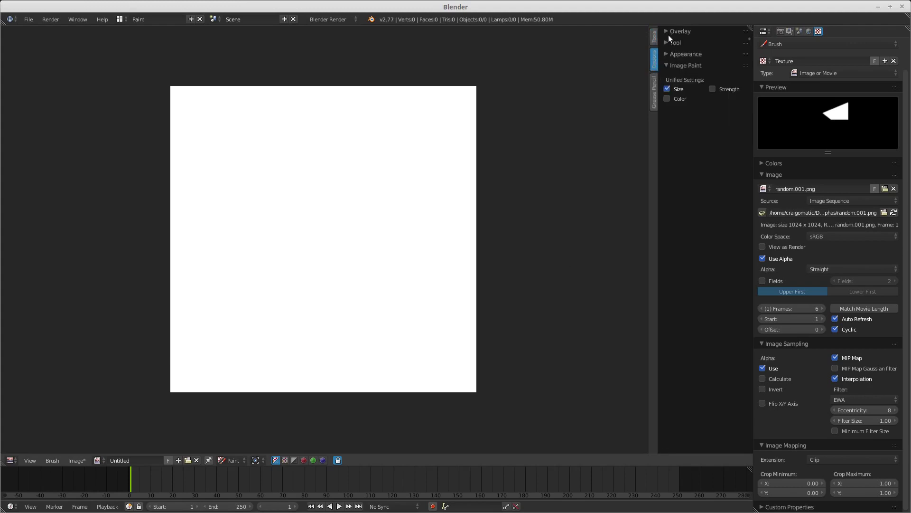
{"action": "left_click", "coordinate": [666, 54]}
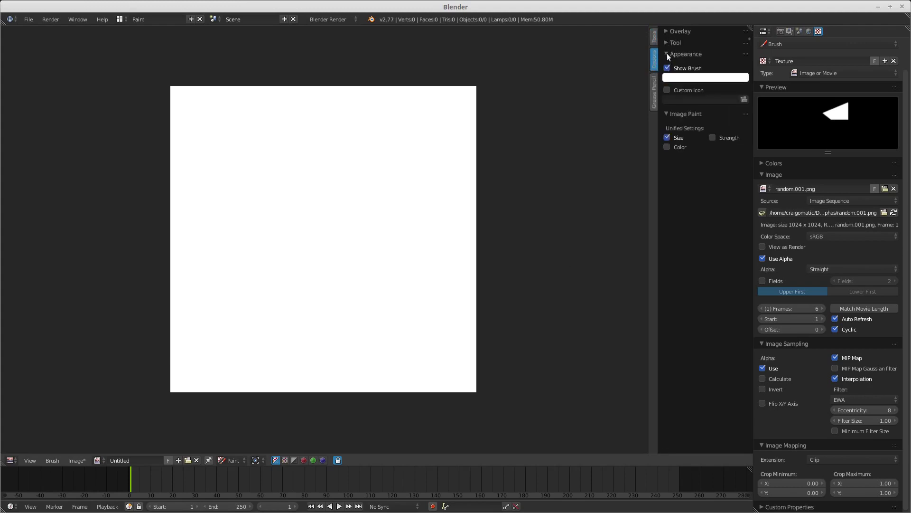
{"action": "left_click", "coordinate": [667, 54]}
{"action": "left_click", "coordinate": [666, 37]}
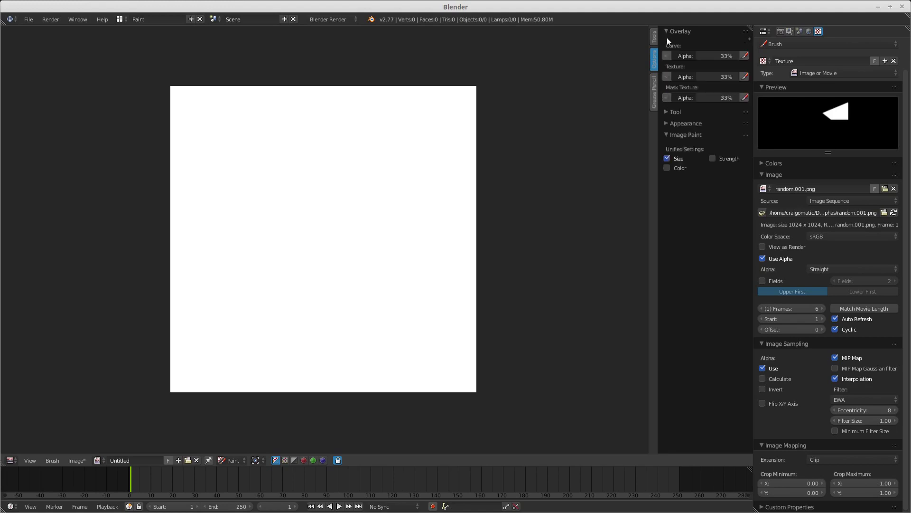
{"action": "left_click", "coordinate": [667, 76]}
{"action": "key", "text": "f"}
{"action": "left_click", "coordinate": [552, 192]}
{"action": "left_click", "coordinate": [656, 41]}
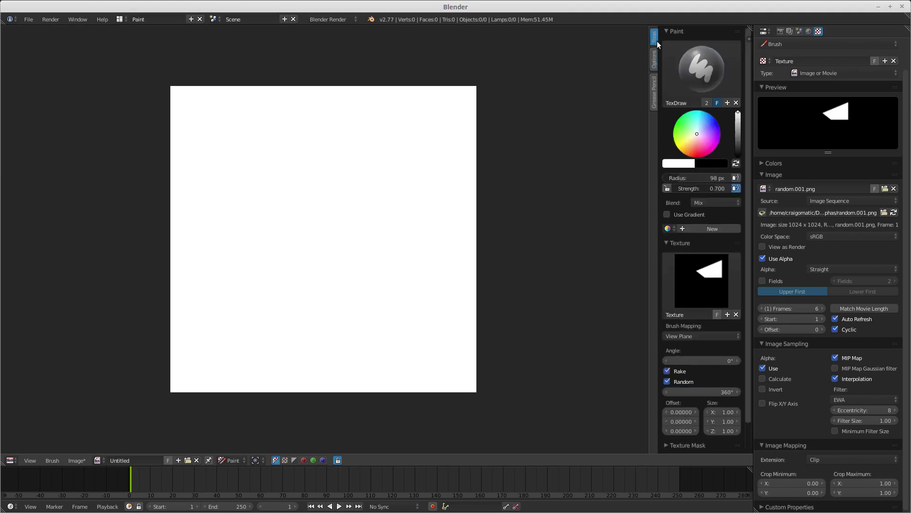
{"action": "left_click", "coordinate": [735, 163]}
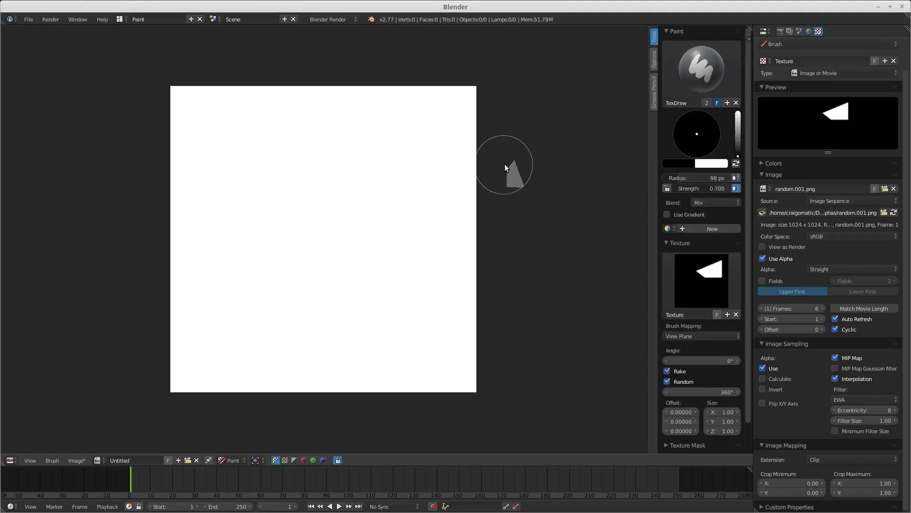
{"action": "key", "text": "x"}
{"action": "key", "text": "x"}
{"action": "key", "text": "x"}
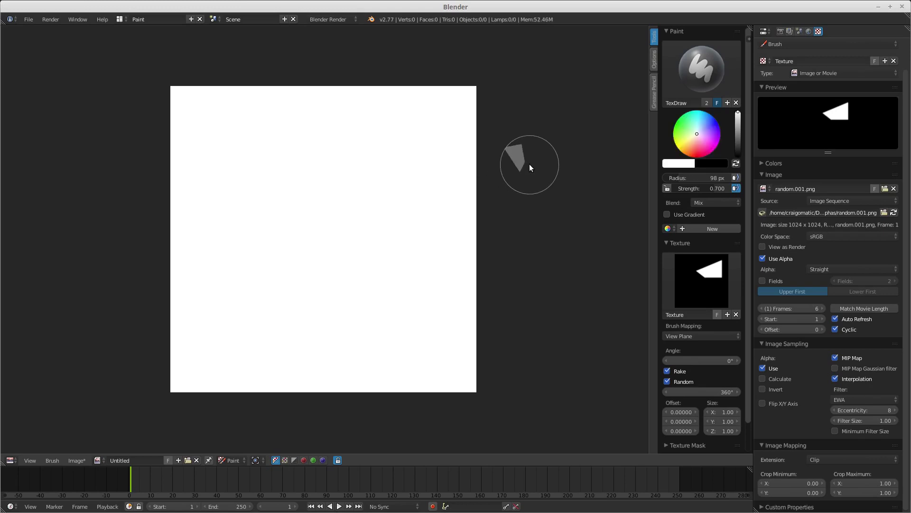
{"action": "key", "text": "x"}
{"action": "key", "text": "x"}
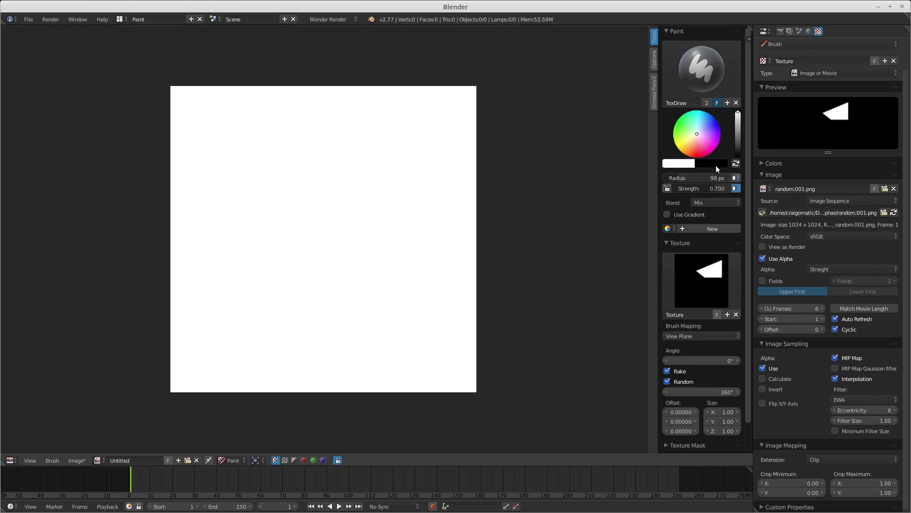
- Swap the brush colours so black is active and paint overlapping test strokes across the upper middle of the white image
{"action": "left_click", "coordinate": [736, 163]}
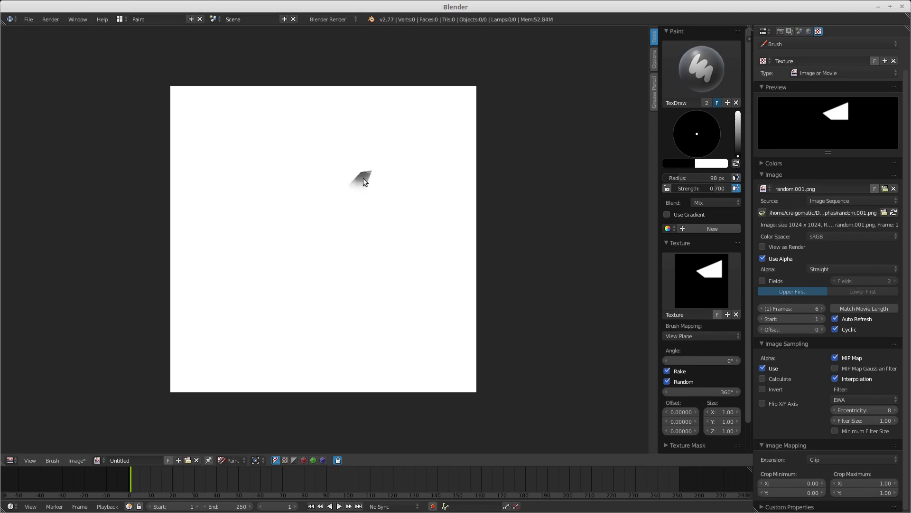
{"action": "mouse_move", "coordinate": [352, 181]}
{"action": "left_mouse_down"}
{"action": "mouse_move", "coordinate": [280, 214]}
{"action": "mouse_move", "coordinate": [387, 184]}
{"action": "mouse_move", "coordinate": [318, 167]}
{"action": "mouse_move", "coordinate": [291, 176]}
{"action": "mouse_move", "coordinate": [324, 189]}
{"action": "mouse_move", "coordinate": [373, 174]}
{"action": "mouse_move", "coordinate": [307, 156]}
{"action": "left_mouse_up"}
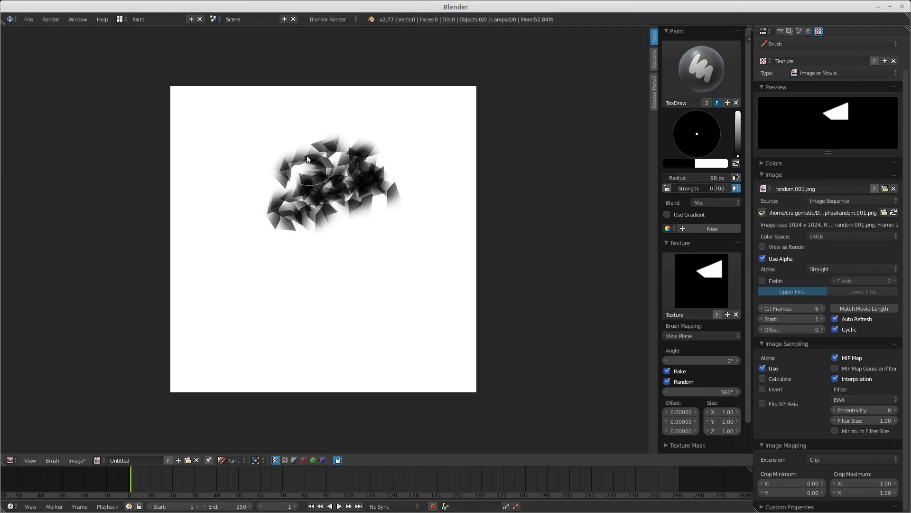
{"action": "mouse_move", "coordinate": [339, 240]}
{"action": "left_mouse_down"}
{"action": "mouse_move", "coordinate": [338, 211]}
{"action": "mouse_move", "coordinate": [335, 248]}
{"action": "left_mouse_up"}
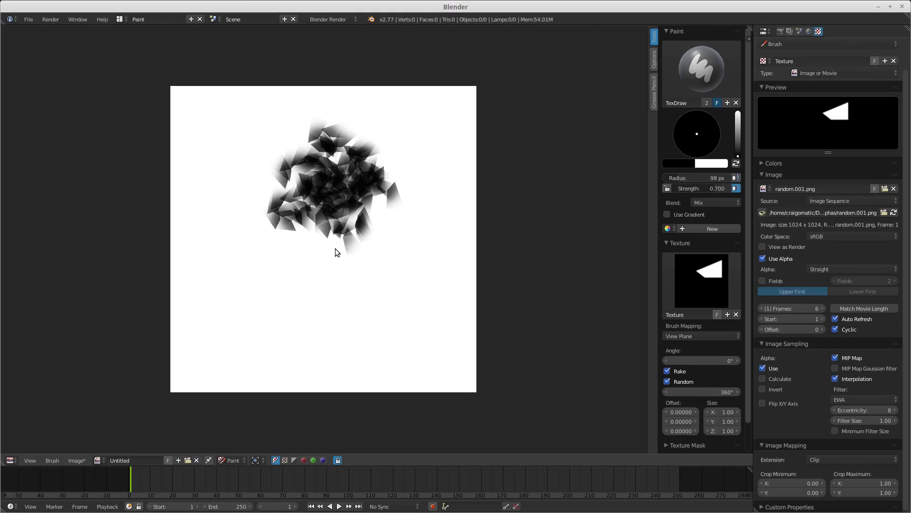
- Reload the image to discard the test strokes, set brush strength to 1.000, and apply pen pressure to the radius instead of the strength
{"action": "middle_click_drag", "start_coordinate": [406, 230], "coordinate": [479, 204], "text": "ctrl"}
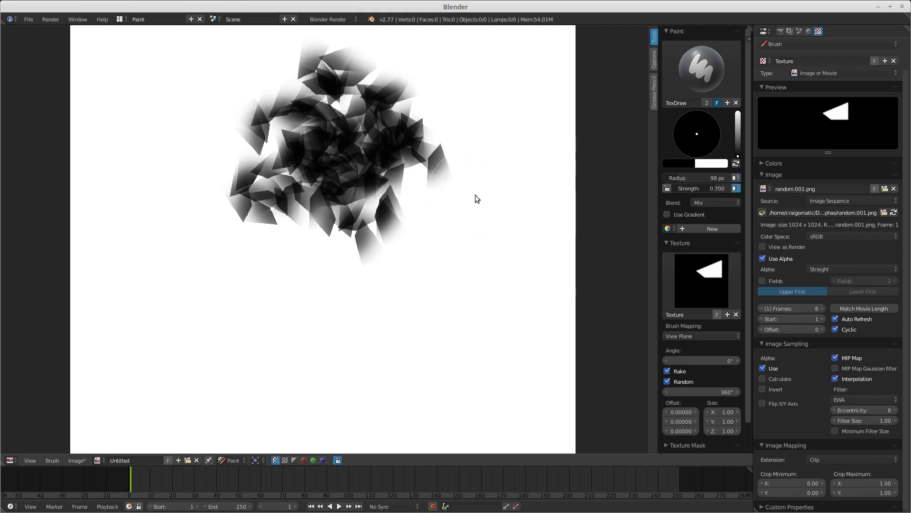
{"action": "key", "text": "alt+r"}
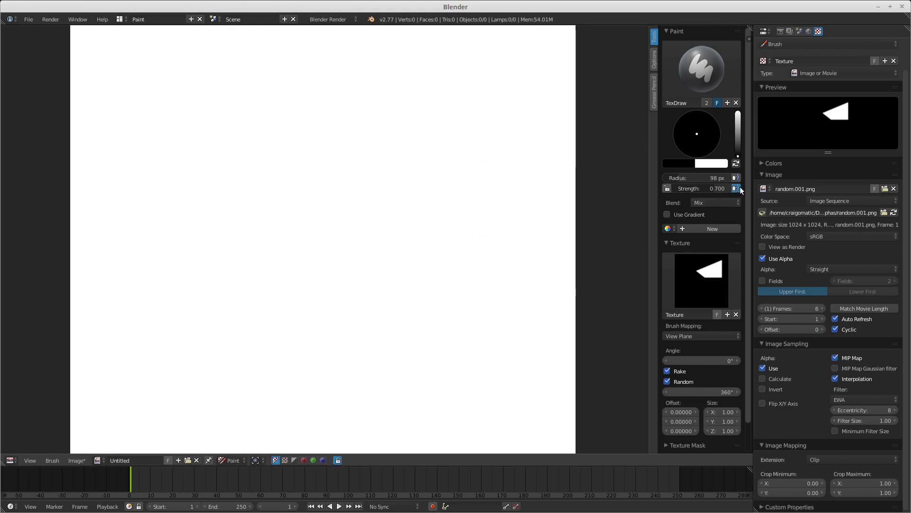
{"action": "double_click", "coordinate": [713, 187]}
{"action": "type", "text": "1"}
{"action": "key", "text": "Return"}
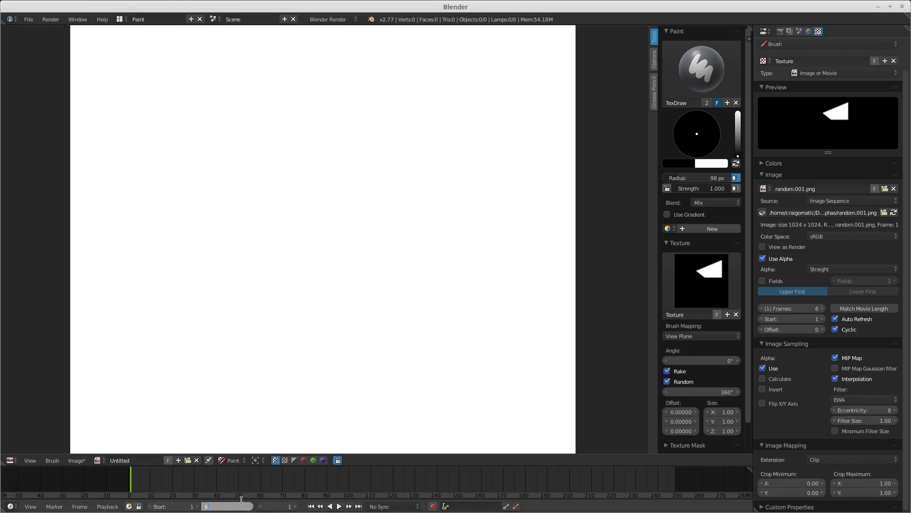
- Set the timeline's end frame to 6 and paint test strokes in the middle of the canvas at frame 5
{"action": "key", "text": "Return"}
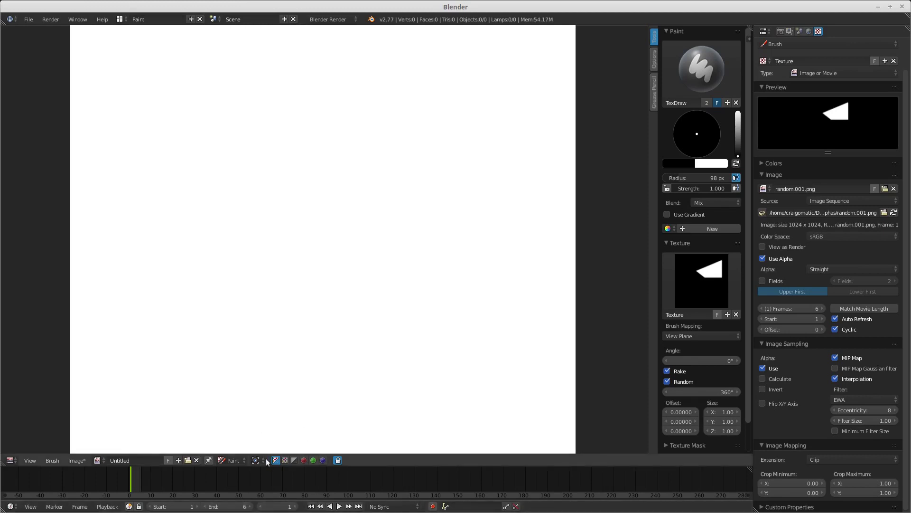
{"action": "key", "text": "Home"}
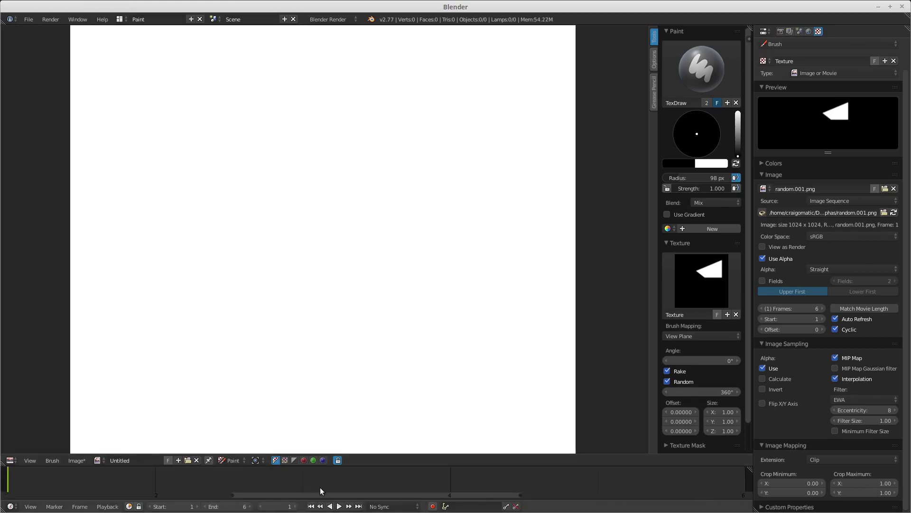
{"action": "left_click", "coordinate": [94, 474]}
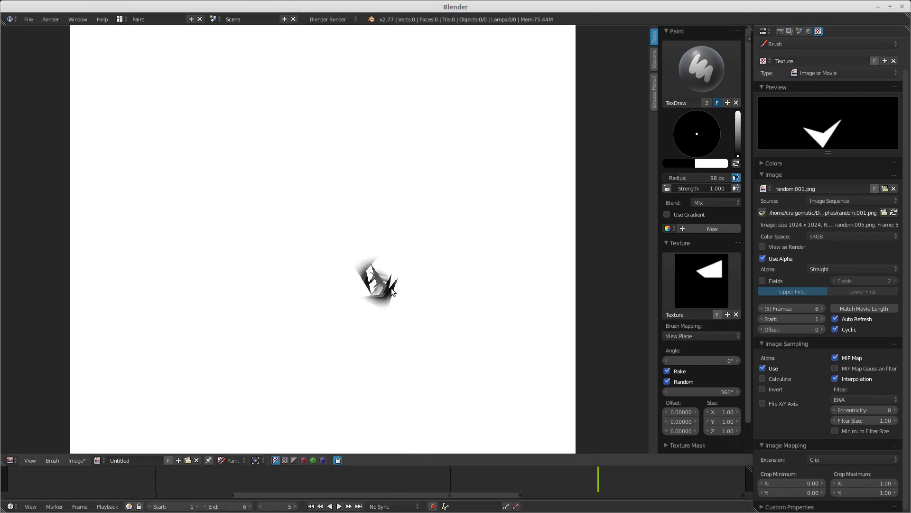
{"action": "mouse_move", "coordinate": [392, 291]}
{"action": "left_mouse_down"}
{"action": "mouse_move", "coordinate": [399, 259]}
{"action": "mouse_move", "coordinate": [266, 208]}
{"action": "mouse_move", "coordinate": [370, 227]}
{"action": "mouse_move", "coordinate": [352, 202]}
{"action": "mouse_move", "coordinate": [341, 250]}
{"action": "mouse_move", "coordinate": [321, 245]}
{"action": "mouse_move", "coordinate": [331, 288]}
{"action": "left_mouse_up"}
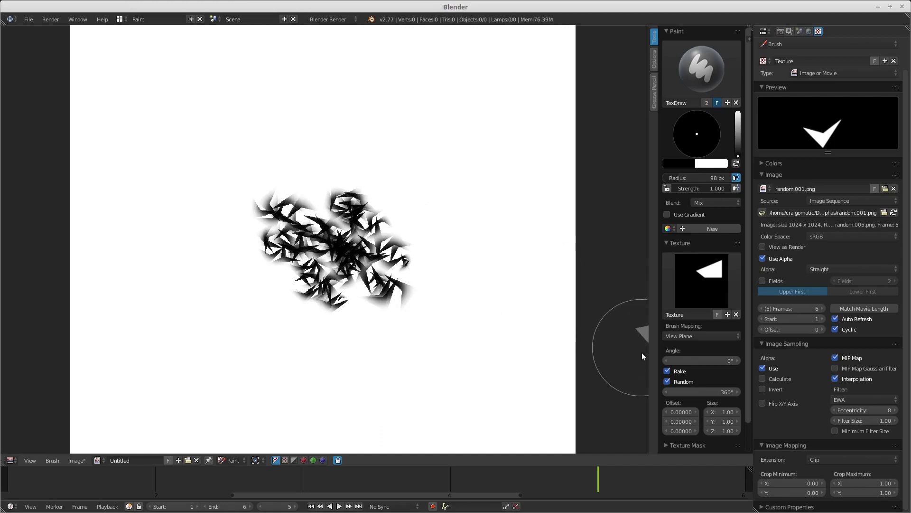
- Apply the constant falloff preset to the brush's paint curve and shift its upper control point to about X 0.95, Y 1.0
{"action": "scroll", "coordinate": [749, 323], "scroll_direction": "down", "scroll_amount": 3}
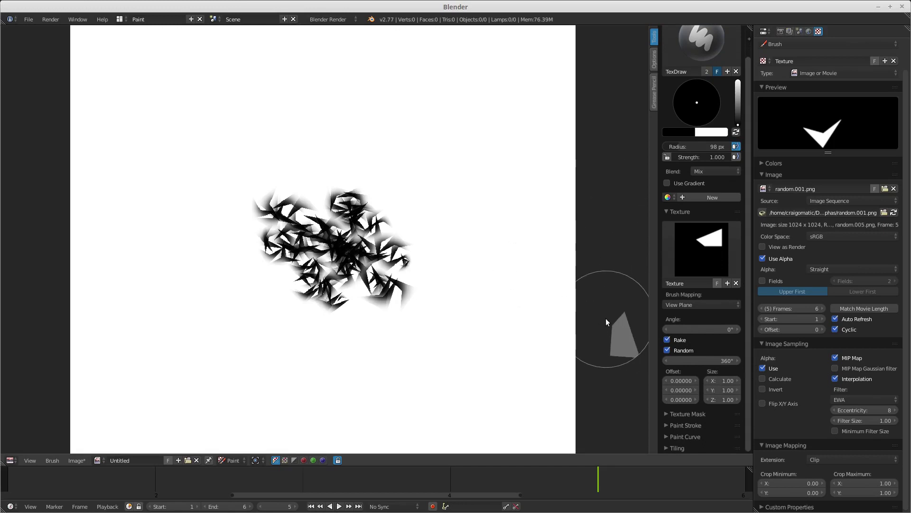
{"action": "left_click", "coordinate": [674, 424]}
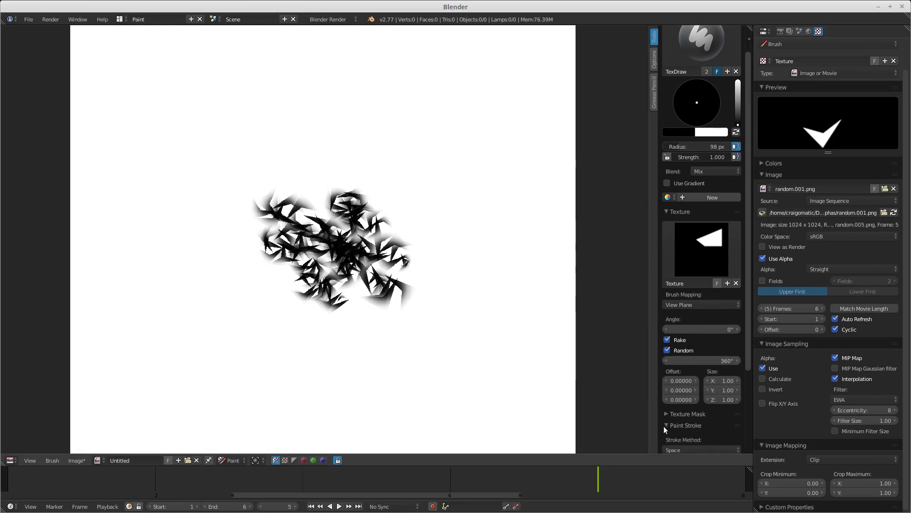
{"action": "left_click", "coordinate": [667, 425]}
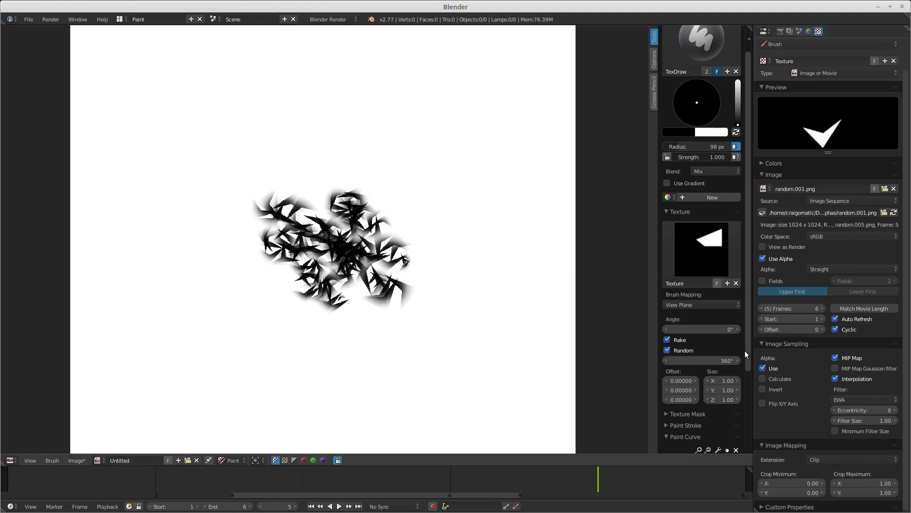
{"action": "left_click_drag", "start_coordinate": [746, 394], "coordinate": [749, 451]}
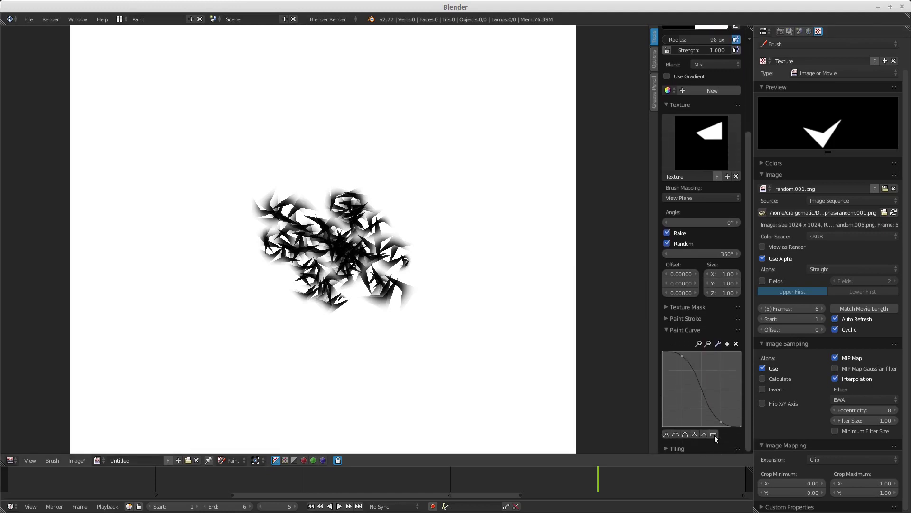
{"action": "left_click", "coordinate": [714, 434]}
{"action": "left_click", "coordinate": [734, 353]}
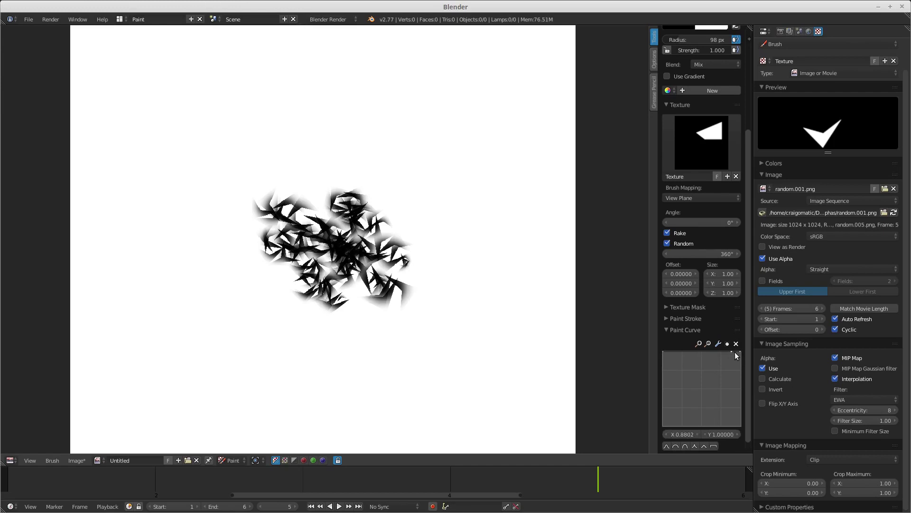
{"action": "left_click_drag", "start_coordinate": [733, 350], "coordinate": [747, 386]}
{"action": "left_click_drag", "start_coordinate": [733, 350], "coordinate": [737, 351]}
- Set the brush texture size to 1.30 on all axes and paint black test strokes across the upper part of the canvas
{"action": "mouse_move", "coordinate": [440, 177]}
{"action": "left_mouse_down"}
{"action": "mouse_move", "coordinate": [378, 142]}
{"action": "mouse_move", "coordinate": [450, 147]}
{"action": "left_mouse_up"}
{"action": "mouse_move", "coordinate": [424, 98]}
{"action": "left_mouse_down"}
{"action": "mouse_move", "coordinate": [365, 96]}
{"action": "mouse_move", "coordinate": [316, 118]}
{"action": "mouse_move", "coordinate": [318, 145]}
{"action": "mouse_move", "coordinate": [261, 141]}
{"action": "mouse_move", "coordinate": [272, 111]}
{"action": "mouse_move", "coordinate": [360, 177]}
{"action": "left_mouse_up"}
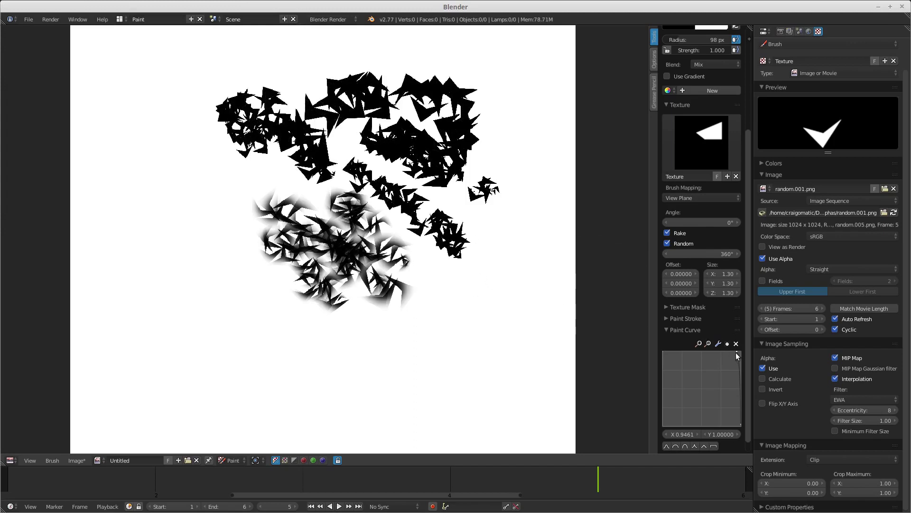
- Round off the paint curve by moving its upper point to about X 0.85, Y 0.86, and test the falloff with strokes across the canvas
{"action": "left_click_drag", "start_coordinate": [736, 352], "coordinate": [730, 362]}
{"action": "mouse_move", "coordinate": [522, 239]}
{"action": "left_mouse_down"}
{"action": "mouse_move", "coordinate": [519, 118]}
{"action": "mouse_move", "coordinate": [480, 87]}
{"action": "mouse_move", "coordinate": [508, 133]}
{"action": "mouse_move", "coordinate": [430, 224]}
{"action": "mouse_move", "coordinate": [465, 259]}
{"action": "mouse_move", "coordinate": [429, 311]}
{"action": "mouse_move", "coordinate": [487, 279]}
{"action": "mouse_move", "coordinate": [408, 334]}
{"action": "mouse_move", "coordinate": [344, 345]}
{"action": "mouse_move", "coordinate": [369, 299]}
{"action": "mouse_move", "coordinate": [285, 300]}
{"action": "mouse_move", "coordinate": [265, 289]}
{"action": "mouse_move", "coordinate": [264, 227]}
{"action": "mouse_move", "coordinate": [218, 226]}
{"action": "mouse_move", "coordinate": [194, 179]}
{"action": "mouse_move", "coordinate": [204, 165]}
{"action": "mouse_move", "coordinate": [173, 126]}
{"action": "mouse_move", "coordinate": [258, 201]}
{"action": "mouse_move", "coordinate": [216, 93]}
{"action": "mouse_move", "coordinate": [259, 79]}
{"action": "mouse_move", "coordinate": [311, 98]}
{"action": "mouse_move", "coordinate": [291, 115]}
{"action": "mouse_move", "coordinate": [299, 212]}
{"action": "mouse_move", "coordinate": [394, 167]}
{"action": "mouse_move", "coordinate": [397, 234]}
{"action": "mouse_move", "coordinate": [422, 296]}
{"action": "mouse_move", "coordinate": [295, 353]}
{"action": "mouse_move", "coordinate": [179, 271]}
{"action": "left_mouse_up"}
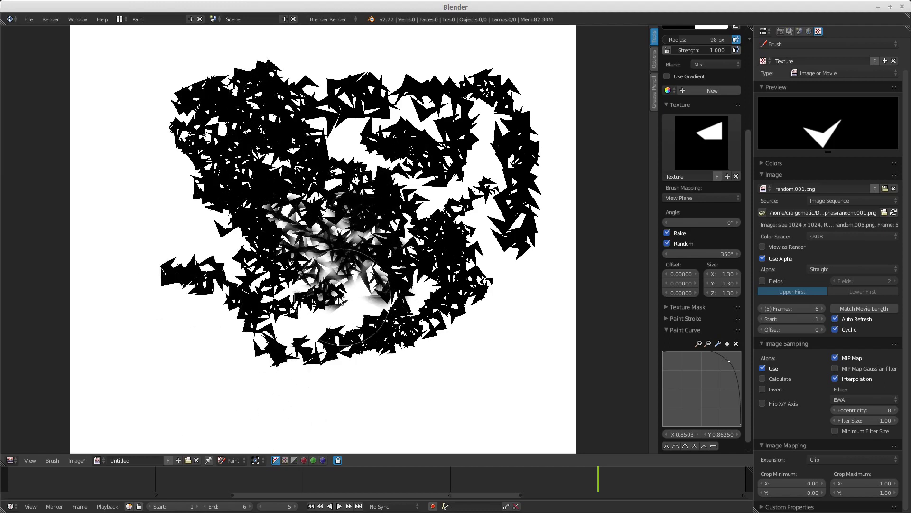
- Reload the image to clear the canvas and paint black strokes across it while the animation plays through the texture sequence
{"action": "key", "text": "alt+r"}
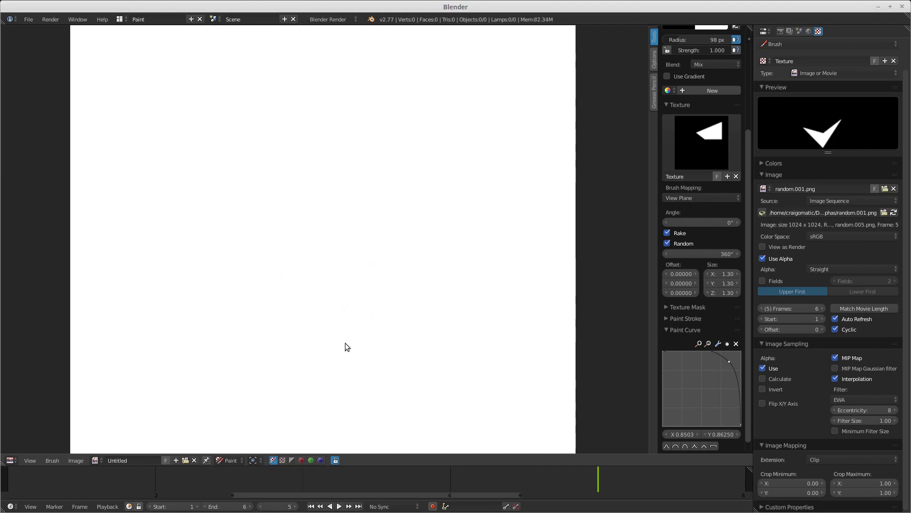
{"action": "left_click_drag", "start_coordinate": [346, 342], "coordinate": [280, 473]}
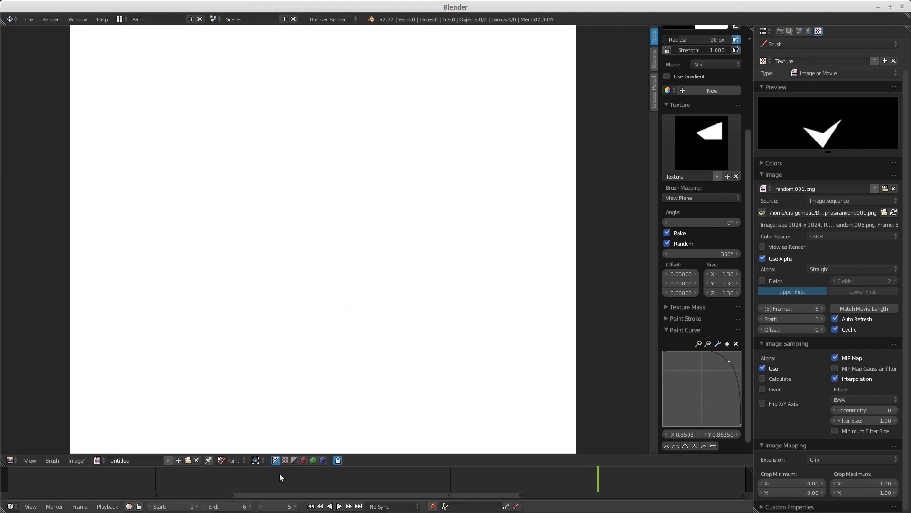
{"action": "left_click", "coordinate": [340, 506]}
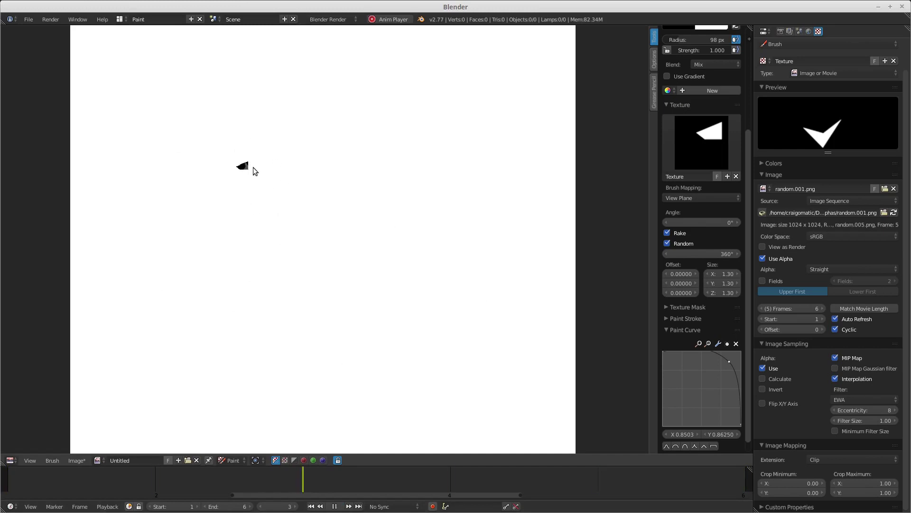
{"action": "mouse_move", "coordinate": [279, 125]}
{"action": "left_mouse_down"}
{"action": "mouse_move", "coordinate": [288, 169]}
{"action": "mouse_move", "coordinate": [338, 147]}
{"action": "mouse_move", "coordinate": [254, 114]}
{"action": "mouse_move", "coordinate": [324, 140]}
{"action": "mouse_move", "coordinate": [323, 193]}
{"action": "mouse_move", "coordinate": [313, 195]}
{"action": "mouse_move", "coordinate": [303, 181]}
{"action": "mouse_move", "coordinate": [356, 200]}
{"action": "mouse_move", "coordinate": [306, 180]}
{"action": "mouse_move", "coordinate": [286, 206]}
{"action": "mouse_move", "coordinate": [331, 212]}
{"action": "mouse_move", "coordinate": [349, 193]}
{"action": "mouse_move", "coordinate": [341, 253]}
{"action": "mouse_move", "coordinate": [303, 121]}
{"action": "mouse_move", "coordinate": [264, 111]}
{"action": "mouse_move", "coordinate": [209, 135]}
{"action": "mouse_move", "coordinate": [175, 166]}
{"action": "mouse_move", "coordinate": [249, 165]}
{"action": "mouse_move", "coordinate": [258, 294]}
{"action": "mouse_move", "coordinate": [289, 228]}
{"action": "mouse_move", "coordinate": [298, 283]}
{"action": "mouse_move", "coordinate": [320, 304]}
{"action": "mouse_move", "coordinate": [342, 305]}
{"action": "mouse_move", "coordinate": [347, 263]}
{"action": "mouse_move", "coordinate": [366, 350]}
{"action": "mouse_move", "coordinate": [389, 130]}
{"action": "mouse_move", "coordinate": [353, 141]}
{"action": "mouse_move", "coordinate": [380, 135]}
{"action": "mouse_move", "coordinate": [348, 108]}
{"action": "mouse_move", "coordinate": [340, 73]}
{"action": "mouse_move", "coordinate": [332, 104]}
{"action": "mouse_move", "coordinate": [282, 63]}
{"action": "mouse_move", "coordinate": [422, 129]}
{"action": "mouse_move", "coordinate": [405, 178]}
{"action": "mouse_move", "coordinate": [433, 187]}
{"action": "mouse_move", "coordinate": [436, 248]}
{"action": "mouse_move", "coordinate": [386, 208]}
{"action": "mouse_move", "coordinate": [419, 223]}
{"action": "mouse_move", "coordinate": [405, 213]}
{"action": "mouse_move", "coordinate": [360, 196]}
{"action": "mouse_move", "coordinate": [317, 160]}
{"action": "mouse_move", "coordinate": [330, 141]}
{"action": "mouse_move", "coordinate": [351, 135]}
{"action": "mouse_move", "coordinate": [306, 118]}
{"action": "mouse_move", "coordinate": [312, 96]}
{"action": "mouse_move", "coordinate": [285, 201]}
{"action": "mouse_move", "coordinate": [332, 238]}
{"action": "mouse_move", "coordinate": [341, 261]}
{"action": "mouse_move", "coordinate": [331, 286]}
{"action": "mouse_move", "coordinate": [312, 288]}
{"action": "mouse_move", "coordinate": [349, 255]}
{"action": "mouse_move", "coordinate": [332, 256]}
{"action": "mouse_move", "coordinate": [333, 266]}
{"action": "mouse_move", "coordinate": [341, 241]}
{"action": "mouse_move", "coordinate": [366, 218]}
{"action": "mouse_move", "coordinate": [452, 195]}
{"action": "mouse_move", "coordinate": [522, 151]}
{"action": "mouse_move", "coordinate": [415, 163]}
{"action": "mouse_move", "coordinate": [440, 136]}
{"action": "mouse_move", "coordinate": [375, 114]}
{"action": "mouse_move", "coordinate": [418, 214]}
{"action": "mouse_move", "coordinate": [444, 246]}
{"action": "mouse_move", "coordinate": [468, 408]}
{"action": "mouse_move", "coordinate": [399, 307]}
{"action": "mouse_move", "coordinate": [382, 304]}
{"action": "mouse_move", "coordinate": [361, 255]}
{"action": "mouse_move", "coordinate": [294, 237]}
{"action": "mouse_move", "coordinate": [245, 203]}
{"action": "mouse_move", "coordinate": [255, 156]}
{"action": "mouse_move", "coordinate": [287, 117]}
{"action": "mouse_move", "coordinate": [189, 65]}
{"action": "mouse_move", "coordinate": [235, 91]}
{"action": "mouse_move", "coordinate": [287, 85]}
{"action": "mouse_move", "coordinate": [338, 105]}
{"action": "mouse_move", "coordinate": [406, 88]}
{"action": "mouse_move", "coordinate": [418, 94]}
{"action": "mouse_move", "coordinate": [482, 247]}
{"action": "left_mouse_up"}
- Resize the brush radius to 167 px, toggle the brush colours, and continue painting test strokes over the black shape's lower part
{"action": "key", "text": "f"}
{"action": "left_click", "coordinate": [355, 196]}
{"action": "key", "text": "f"}
{"action": "left_click", "coordinate": [338, 112]}
{"action": "key", "text": "x"}
{"action": "key", "text": "x"}
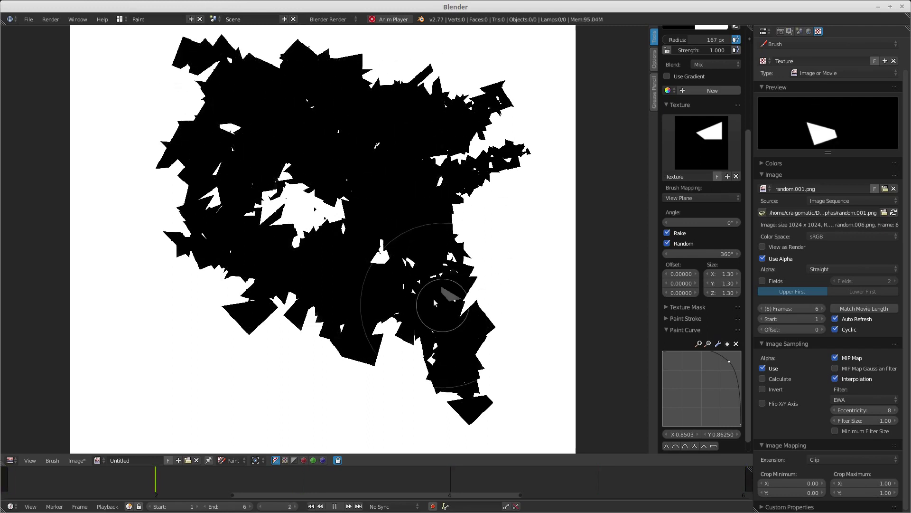
{"action": "mouse_move", "coordinate": [416, 273]}
{"action": "left_mouse_down"}
{"action": "mouse_move", "coordinate": [436, 291]}
{"action": "mouse_move", "coordinate": [414, 309]}
{"action": "left_mouse_up"}
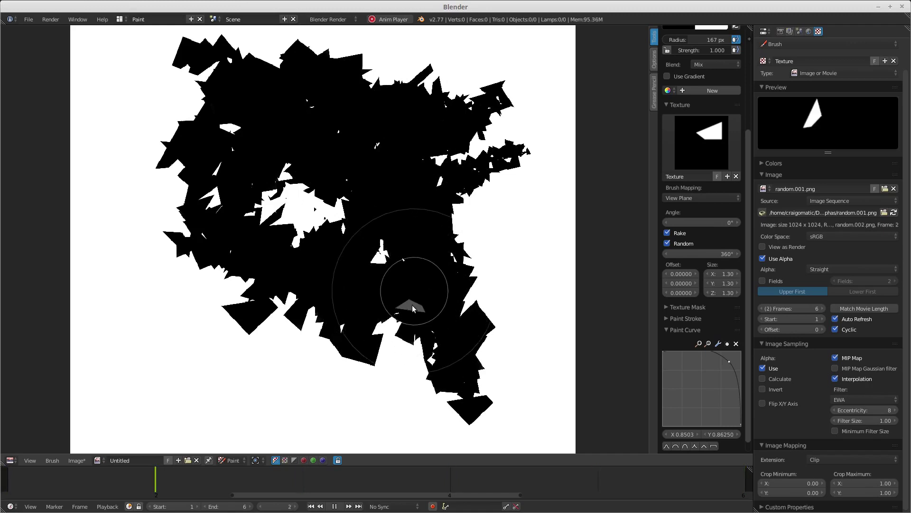
{"action": "mouse_move", "coordinate": [412, 242]}
{"action": "left_mouse_down"}
{"action": "mouse_move", "coordinate": [399, 142]}
{"action": "mouse_move", "coordinate": [339, 121]}
{"action": "mouse_move", "coordinate": [367, 131]}
{"action": "mouse_move", "coordinate": [396, 164]}
{"action": "mouse_move", "coordinate": [277, 143]}
{"action": "mouse_move", "coordinate": [298, 152]}
{"action": "mouse_move", "coordinate": [360, 245]}
{"action": "mouse_move", "coordinate": [331, 256]}
{"action": "mouse_move", "coordinate": [330, 287]}
{"action": "mouse_move", "coordinate": [351, 281]}
{"action": "mouse_move", "coordinate": [359, 290]}
{"action": "mouse_move", "coordinate": [408, 237]}
{"action": "mouse_move", "coordinate": [397, 210]}
{"action": "mouse_move", "coordinate": [492, 136]}
{"action": "mouse_move", "coordinate": [474, 170]}
{"action": "mouse_move", "coordinate": [510, 137]}
{"action": "mouse_move", "coordinate": [505, 185]}
{"action": "mouse_move", "coordinate": [482, 191]}
{"action": "mouse_move", "coordinate": [486, 158]}
{"action": "mouse_move", "coordinate": [452, 123]}
{"action": "mouse_move", "coordinate": [452, 114]}
{"action": "mouse_move", "coordinate": [467, 119]}
{"action": "mouse_move", "coordinate": [494, 100]}
{"action": "mouse_move", "coordinate": [429, 86]}
{"action": "mouse_move", "coordinate": [469, 103]}
{"action": "mouse_move", "coordinate": [474, 93]}
{"action": "mouse_move", "coordinate": [441, 174]}
{"action": "mouse_move", "coordinate": [391, 239]}
{"action": "left_mouse_up"}
- Reload the image to clear the canvas and turn on pressure sensitivity for the brush strength
{"action": "key", "text": "alt+r"}
{"action": "left_click", "coordinate": [410, 239]}
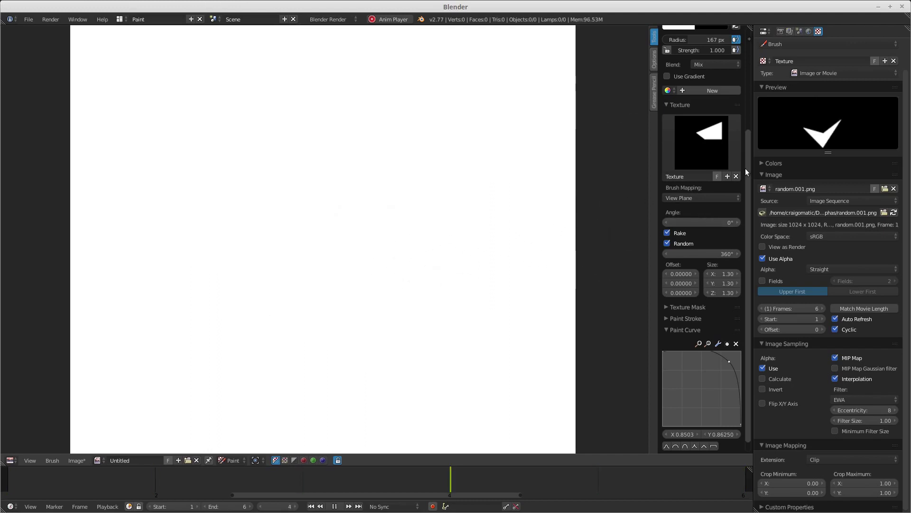
{"action": "left_click_drag", "start_coordinate": [746, 168], "coordinate": [742, 92]}
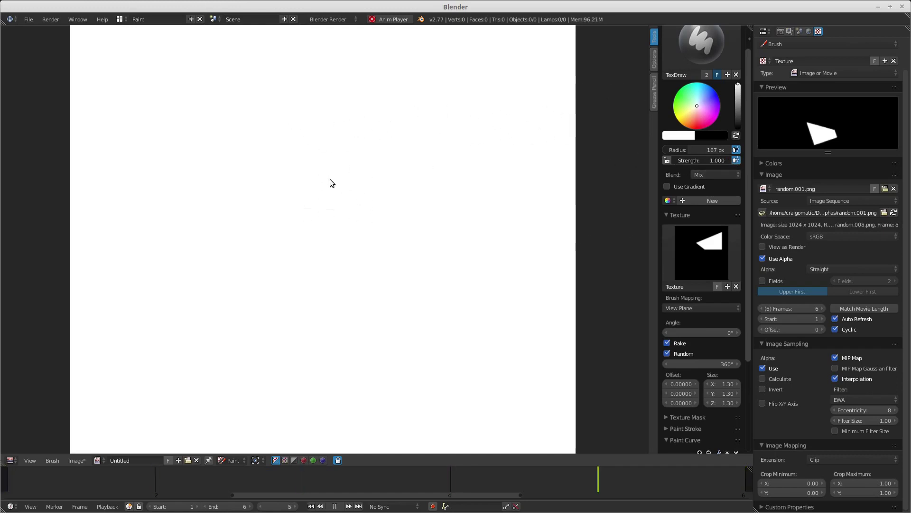
- Paint layered translucent black shapes across the canvas with white patches along their right side, swapping brush colours, and stop the animation playback
{"action": "key", "text": "x"}
{"action": "mouse_move", "coordinate": [317, 189]}
{"action": "left_mouse_down"}
{"action": "mouse_move", "coordinate": [335, 151]}
{"action": "mouse_move", "coordinate": [343, 161]}
{"action": "mouse_move", "coordinate": [257, 131]}
{"action": "mouse_move", "coordinate": [276, 164]}
{"action": "mouse_move", "coordinate": [191, 127]}
{"action": "mouse_move", "coordinate": [332, 230]}
{"action": "mouse_move", "coordinate": [294, 209]}
{"action": "mouse_move", "coordinate": [304, 193]}
{"action": "mouse_move", "coordinate": [288, 314]}
{"action": "mouse_move", "coordinate": [281, 245]}
{"action": "mouse_move", "coordinate": [266, 275]}
{"action": "mouse_move", "coordinate": [219, 215]}
{"action": "mouse_move", "coordinate": [275, 221]}
{"action": "mouse_move", "coordinate": [301, 236]}
{"action": "mouse_move", "coordinate": [352, 301]}
{"action": "mouse_move", "coordinate": [348, 232]}
{"action": "mouse_move", "coordinate": [403, 210]}
{"action": "mouse_move", "coordinate": [390, 194]}
{"action": "mouse_move", "coordinate": [432, 118]}
{"action": "mouse_move", "coordinate": [349, 128]}
{"action": "mouse_move", "coordinate": [301, 120]}
{"action": "mouse_move", "coordinate": [261, 78]}
{"action": "mouse_move", "coordinate": [390, 163]}
{"action": "mouse_move", "coordinate": [355, 108]}
{"action": "mouse_move", "coordinate": [361, 78]}
{"action": "mouse_move", "coordinate": [419, 107]}
{"action": "mouse_move", "coordinate": [440, 146]}
{"action": "mouse_move", "coordinate": [412, 195]}
{"action": "mouse_move", "coordinate": [385, 214]}
{"action": "mouse_move", "coordinate": [380, 247]}
{"action": "mouse_move", "coordinate": [344, 275]}
{"action": "mouse_move", "coordinate": [340, 315]}
{"action": "mouse_move", "coordinate": [354, 275]}
{"action": "mouse_move", "coordinate": [309, 408]}
{"action": "mouse_move", "coordinate": [293, 260]}
{"action": "mouse_move", "coordinate": [320, 263]}
{"action": "mouse_move", "coordinate": [338, 243]}
{"action": "mouse_move", "coordinate": [327, 259]}
{"action": "mouse_move", "coordinate": [336, 268]}
{"action": "mouse_move", "coordinate": [348, 196]}
{"action": "mouse_move", "coordinate": [320, 186]}
{"action": "mouse_move", "coordinate": [309, 158]}
{"action": "mouse_move", "coordinate": [265, 131]}
{"action": "mouse_move", "coordinate": [163, 81]}
{"action": "mouse_move", "coordinate": [267, 144]}
{"action": "mouse_move", "coordinate": [225, 61]}
{"action": "mouse_move", "coordinate": [284, 131]}
{"action": "mouse_move", "coordinate": [249, 89]}
{"action": "mouse_move", "coordinate": [327, 142]}
{"action": "mouse_move", "coordinate": [358, 137]}
{"action": "mouse_move", "coordinate": [346, 123]}
{"action": "mouse_move", "coordinate": [392, 155]}
{"action": "mouse_move", "coordinate": [385, 181]}
{"action": "mouse_move", "coordinate": [396, 221]}
{"action": "mouse_move", "coordinate": [427, 213]}
{"action": "mouse_move", "coordinate": [467, 185]}
{"action": "mouse_move", "coordinate": [429, 190]}
{"action": "mouse_move", "coordinate": [440, 179]}
{"action": "mouse_move", "coordinate": [414, 182]}
{"action": "left_mouse_up"}
{"action": "key", "text": "x"}
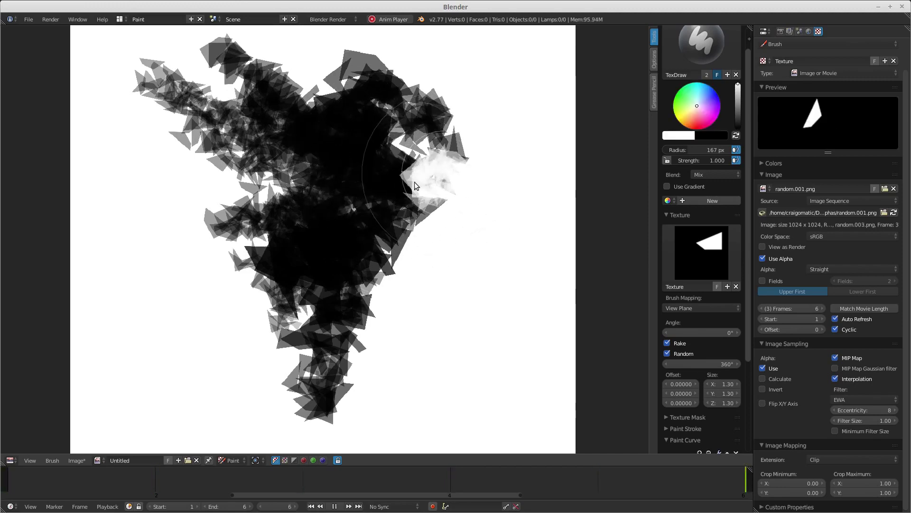
{"action": "mouse_move", "coordinate": [468, 155]}
{"action": "left_mouse_down"}
{"action": "mouse_move", "coordinate": [443, 144]}
{"action": "mouse_move", "coordinate": [439, 96]}
{"action": "mouse_move", "coordinate": [448, 104]}
{"action": "mouse_move", "coordinate": [370, 270]}
{"action": "mouse_move", "coordinate": [395, 280]}
{"action": "mouse_move", "coordinate": [378, 263]}
{"action": "mouse_move", "coordinate": [375, 282]}
{"action": "mouse_move", "coordinate": [381, 274]}
{"action": "mouse_move", "coordinate": [345, 252]}
{"action": "left_mouse_up"}
{"action": "mouse_move", "coordinate": [269, 255]}
{"action": "left_mouse_down"}
{"action": "mouse_move", "coordinate": [214, 222]}
{"action": "mouse_move", "coordinate": [241, 249]}
{"action": "mouse_move", "coordinate": [274, 261]}
{"action": "mouse_move", "coordinate": [221, 131]}
{"action": "mouse_move", "coordinate": [166, 109]}
{"action": "mouse_move", "coordinate": [181, 116]}
{"action": "mouse_move", "coordinate": [138, 79]}
{"action": "mouse_move", "coordinate": [218, 136]}
{"action": "mouse_move", "coordinate": [198, 120]}
{"action": "mouse_move", "coordinate": [204, 104]}
{"action": "mouse_move", "coordinate": [189, 101]}
{"action": "mouse_move", "coordinate": [221, 69]}
{"action": "mouse_move", "coordinate": [119, 159]}
{"action": "mouse_move", "coordinate": [197, 131]}
{"action": "mouse_move", "coordinate": [252, 139]}
{"action": "mouse_move", "coordinate": [352, 198]}
{"action": "mouse_move", "coordinate": [422, 219]}
{"action": "mouse_move", "coordinate": [495, 201]}
{"action": "left_mouse_up"}
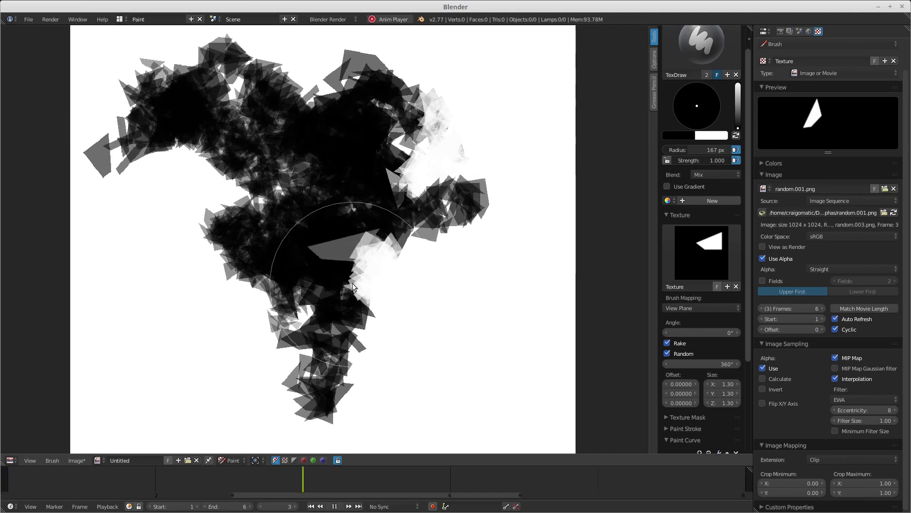
{"action": "key", "text": "alt+a"}
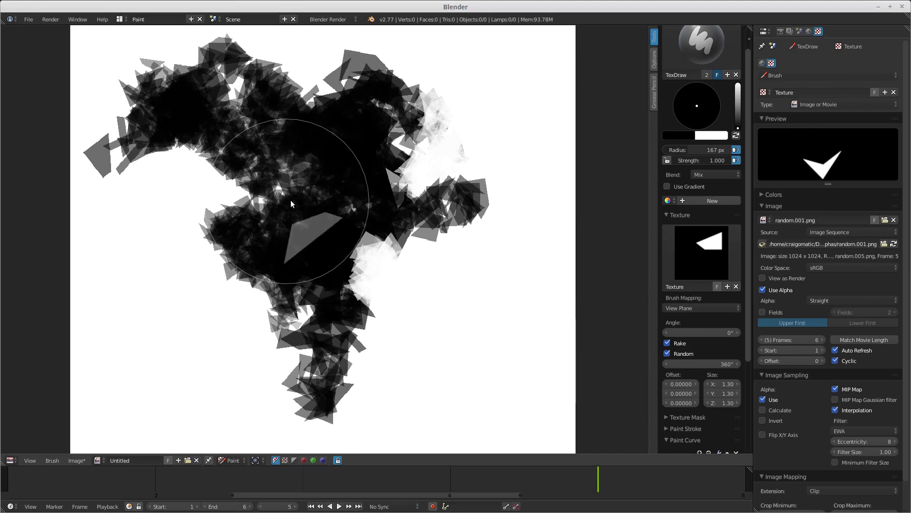
{"action": "scroll", "coordinate": [291, 203], "scroll_direction": "down", "scroll_amount": 2}
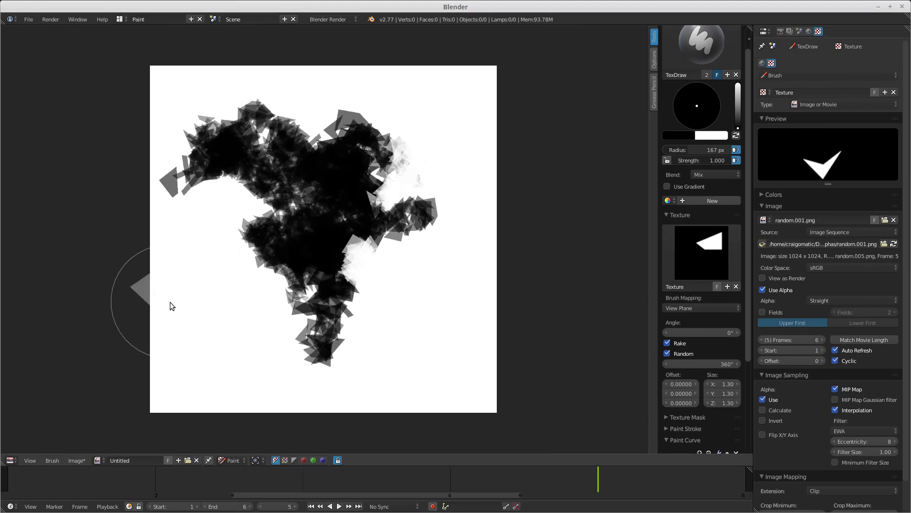